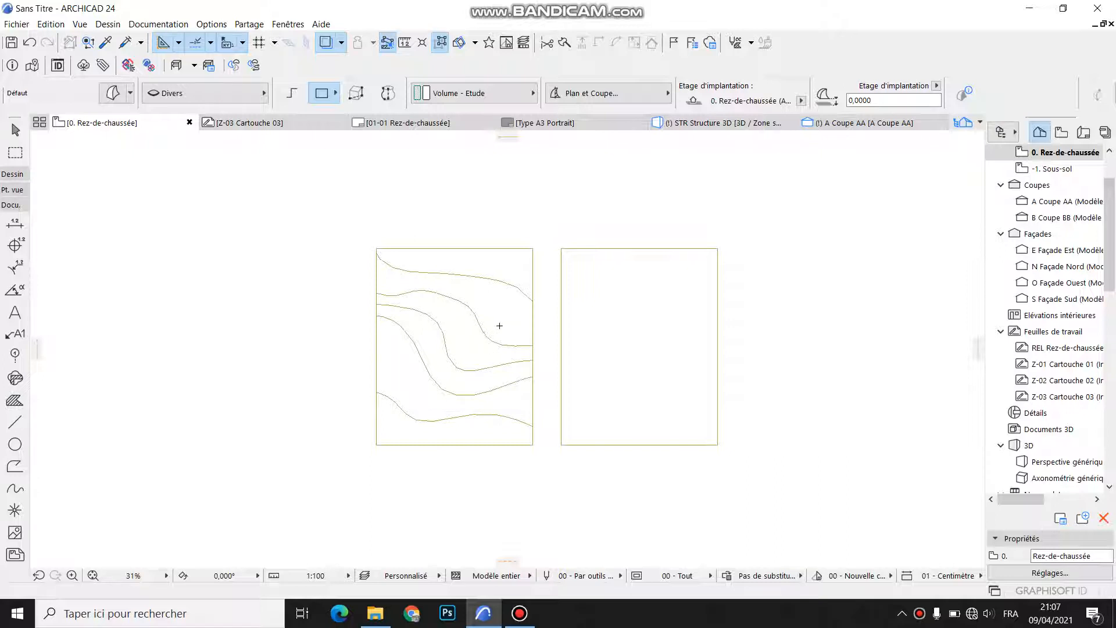
Enclose both terrain meshes in a marquee on the ground floor plan and display that selection area in 3D
left_click(714, 123)
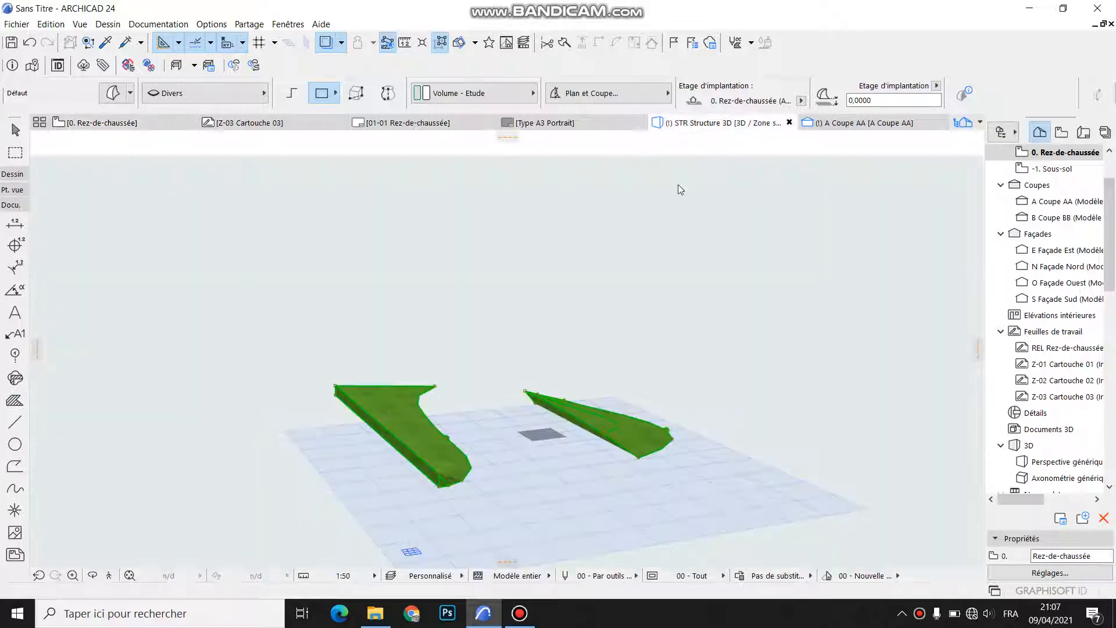
left_click(130, 123)
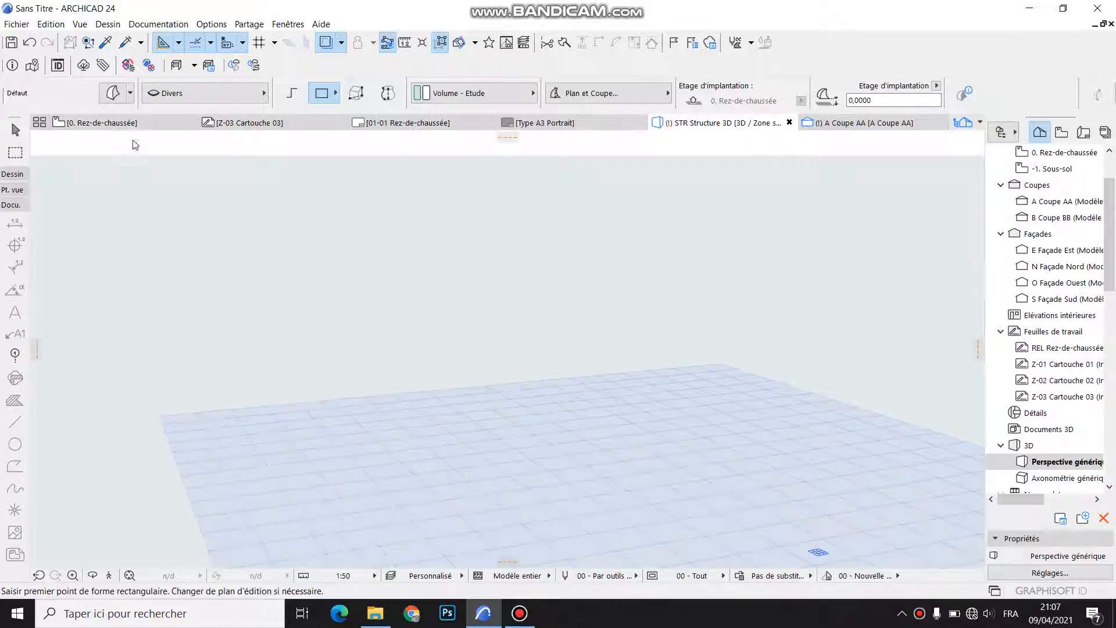
left_click(16, 153)
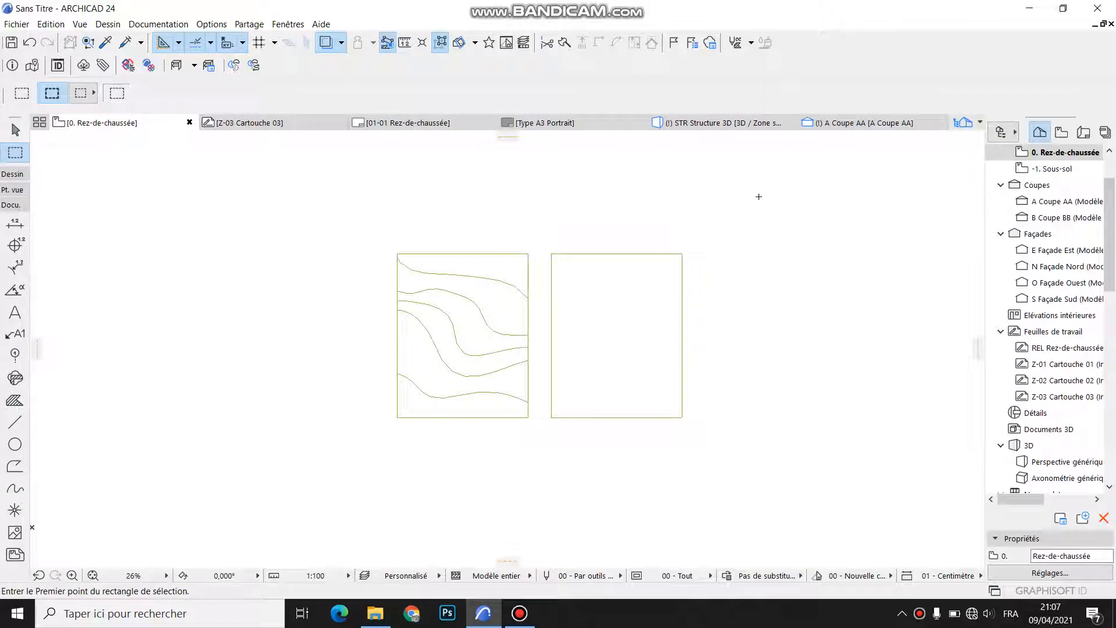
left_click(769, 176)
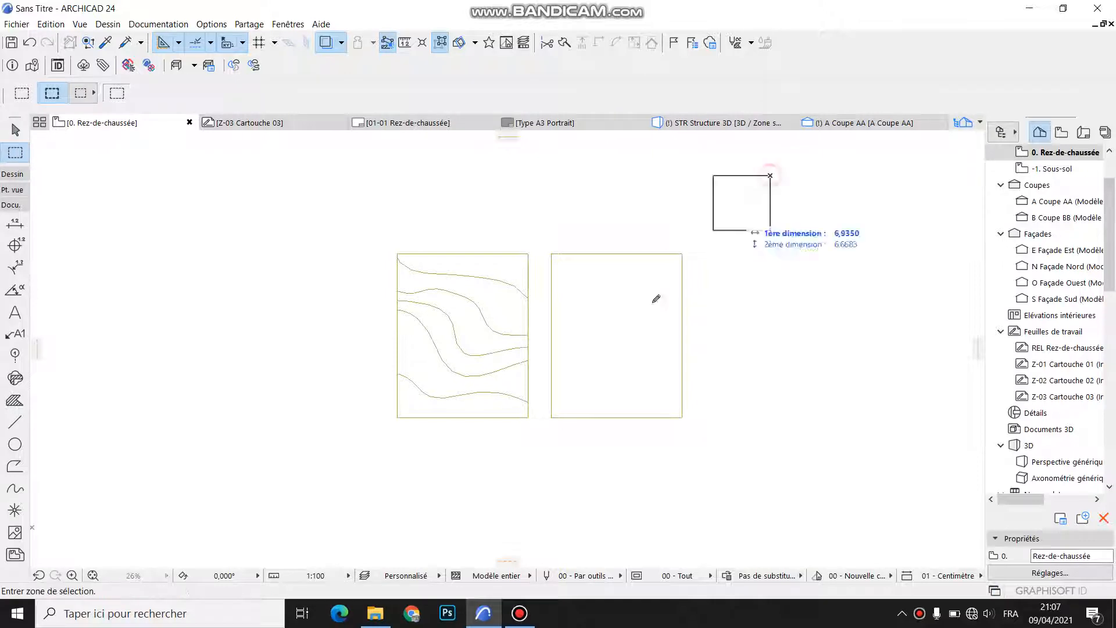
left_click(331, 504)
right_click(272, 336)
left_click(410, 272)
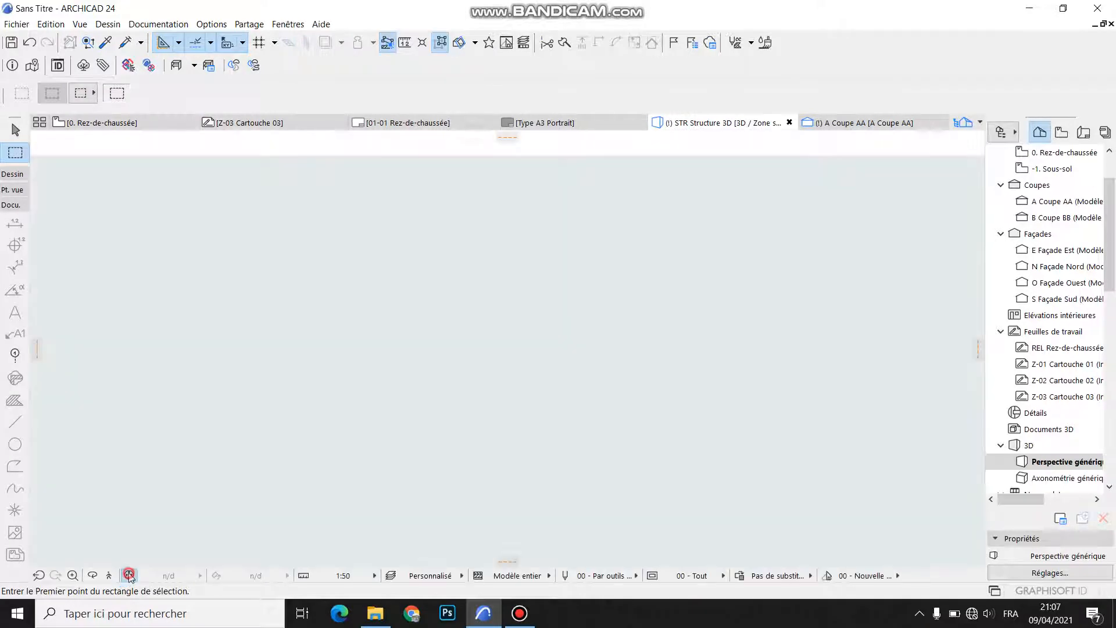
left_click(92, 574)
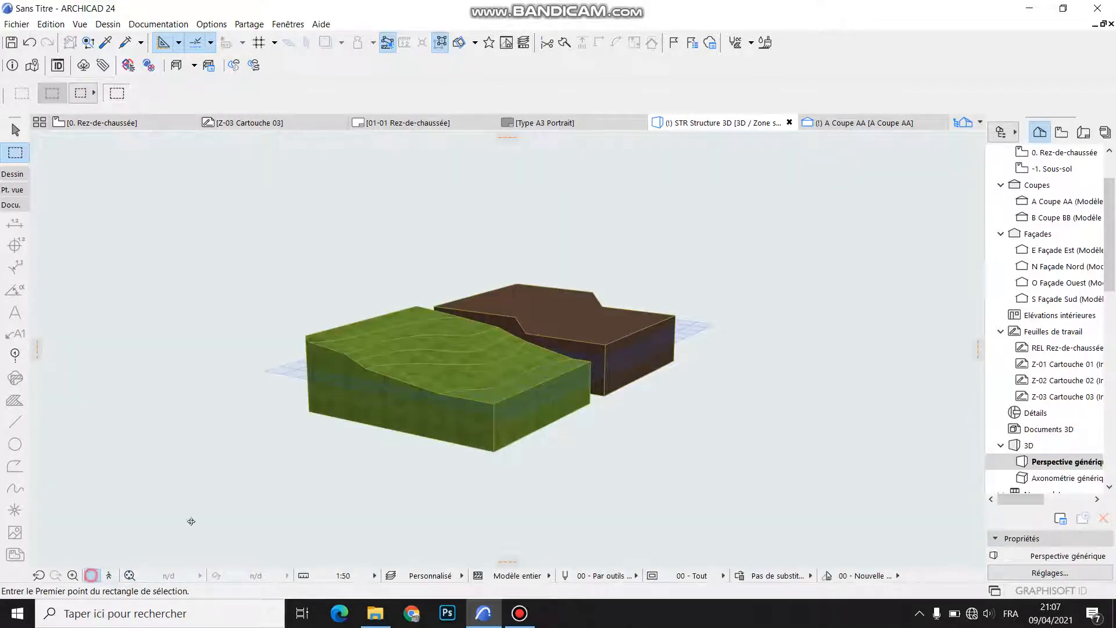
left_click_drag(582, 354, 499, 400)
scroll(583, 377, "up", 3)
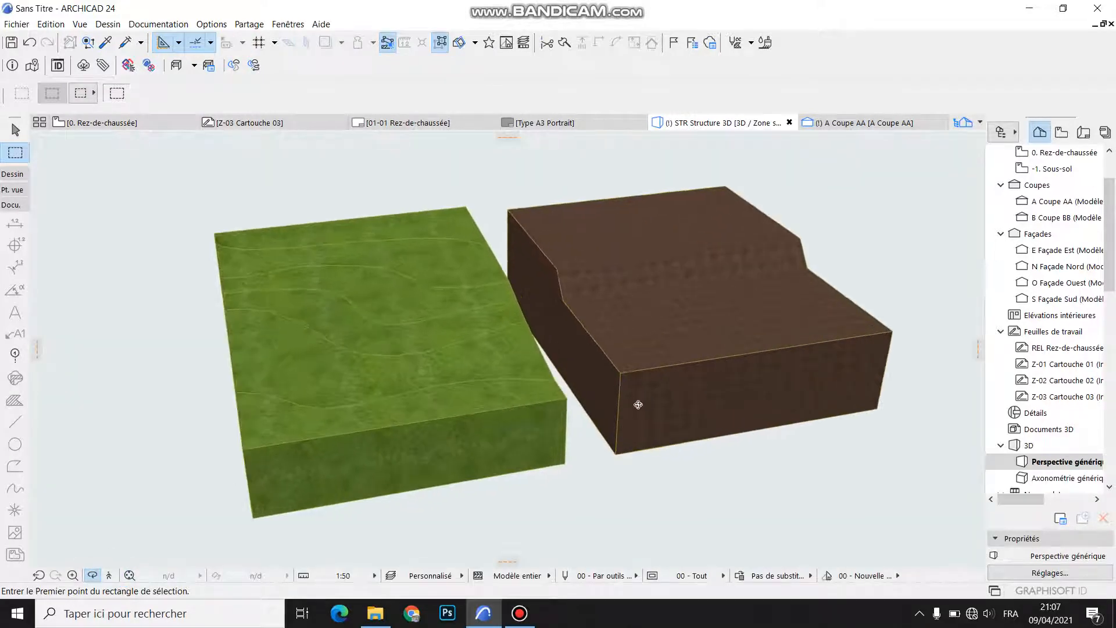
left_click_drag(617, 410, 506, 383)
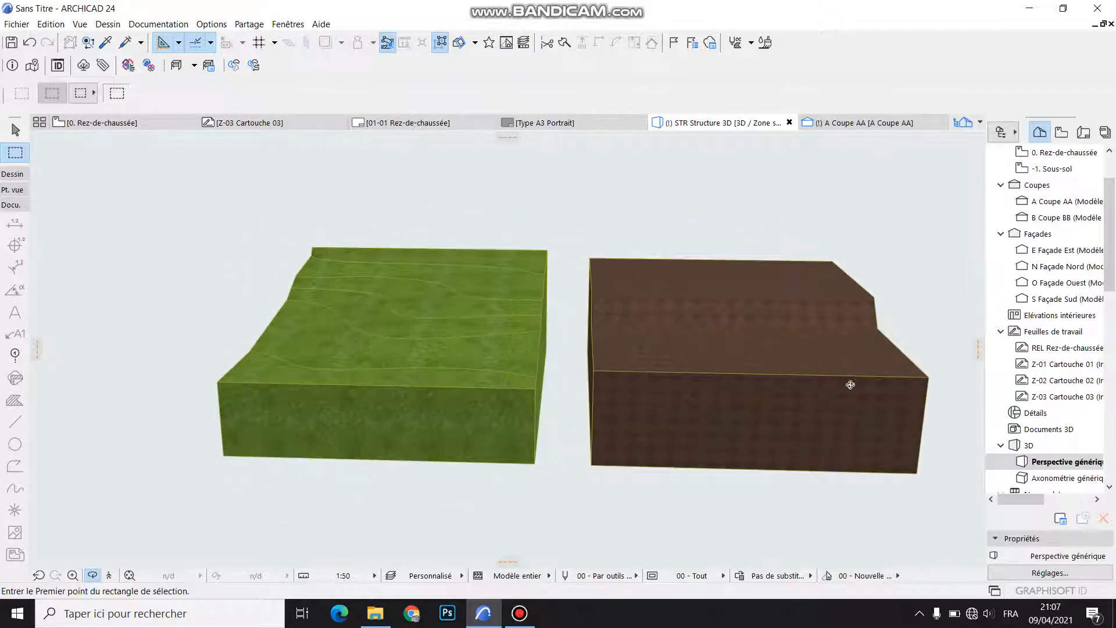
left_click_drag(849, 384, 770, 328)
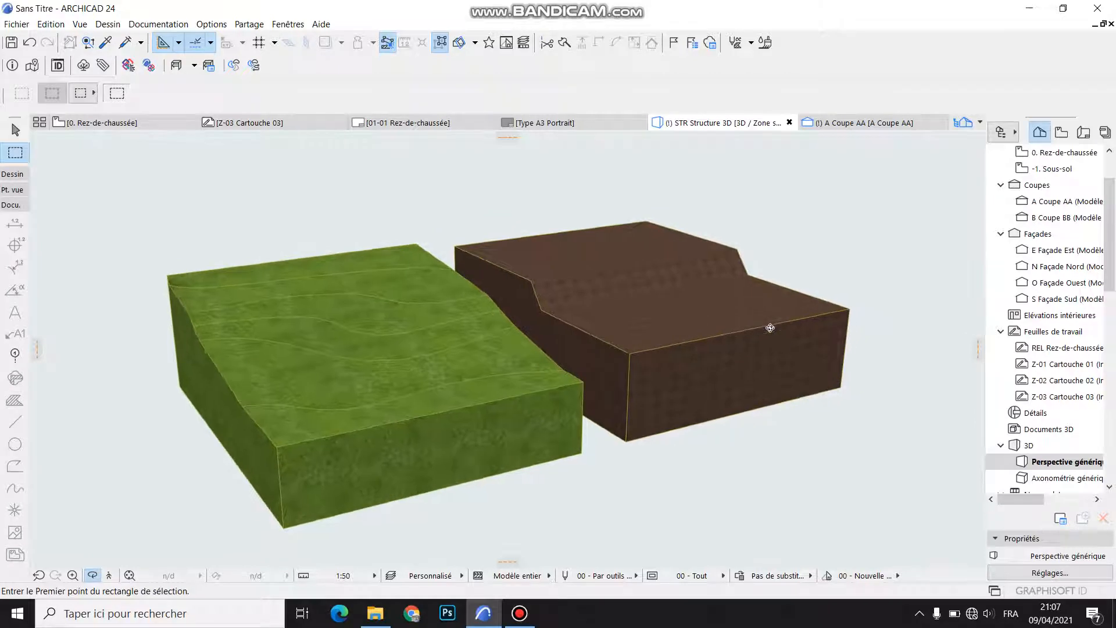
Move the plain terraced mesh by its corner onto the matching corner of the contoured mesh and examine the overlap in 3D
left_click(146, 122)
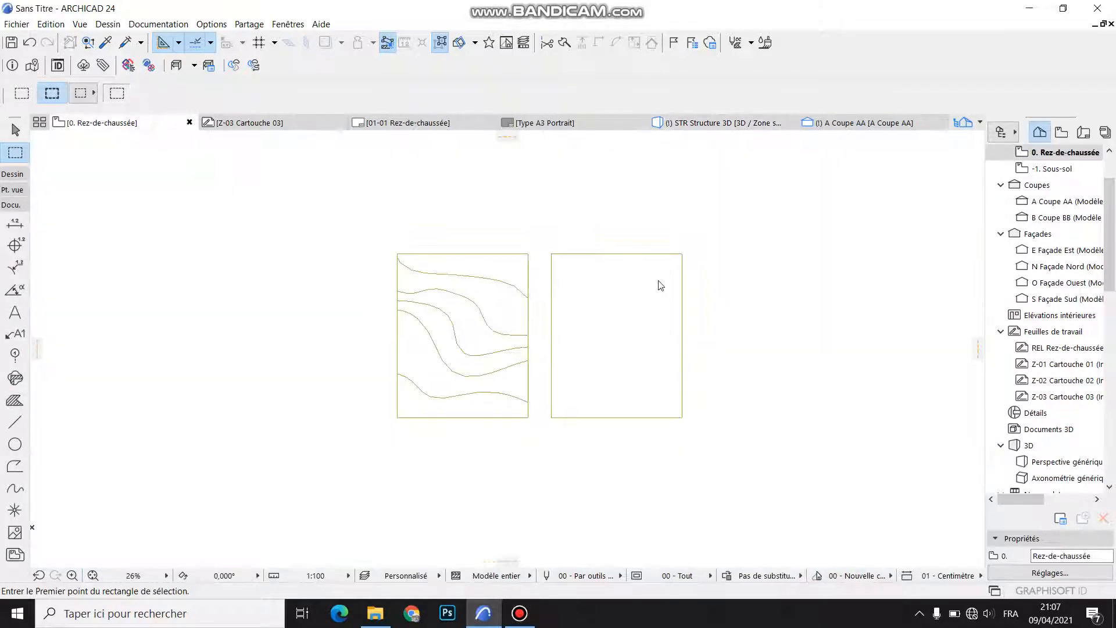
left_click(639, 279, "shift")
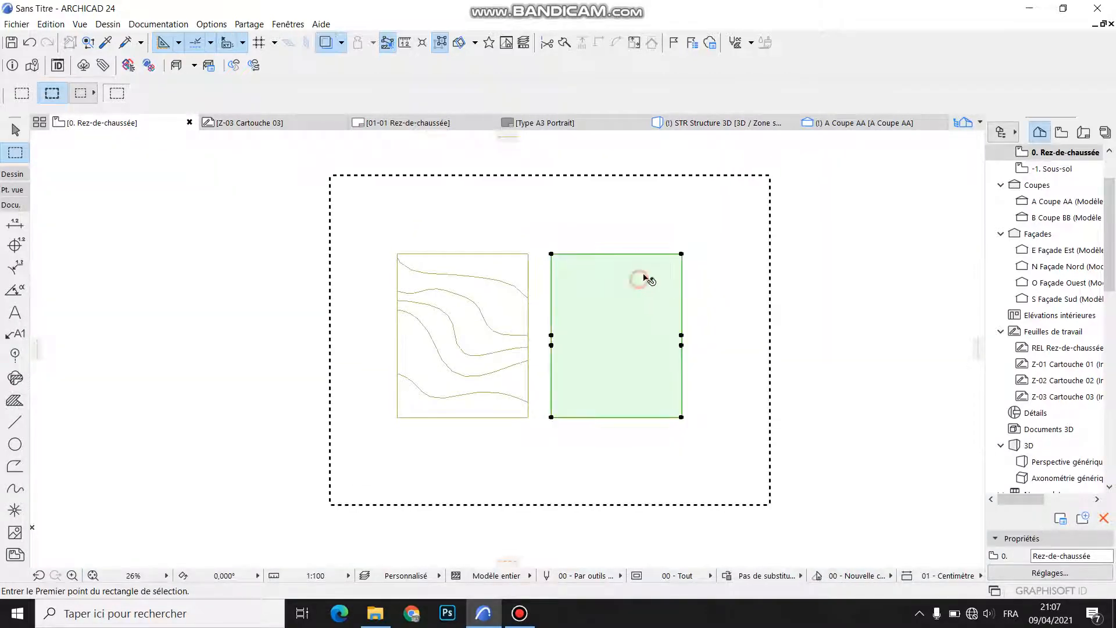
left_click_drag(681, 254, 528, 254)
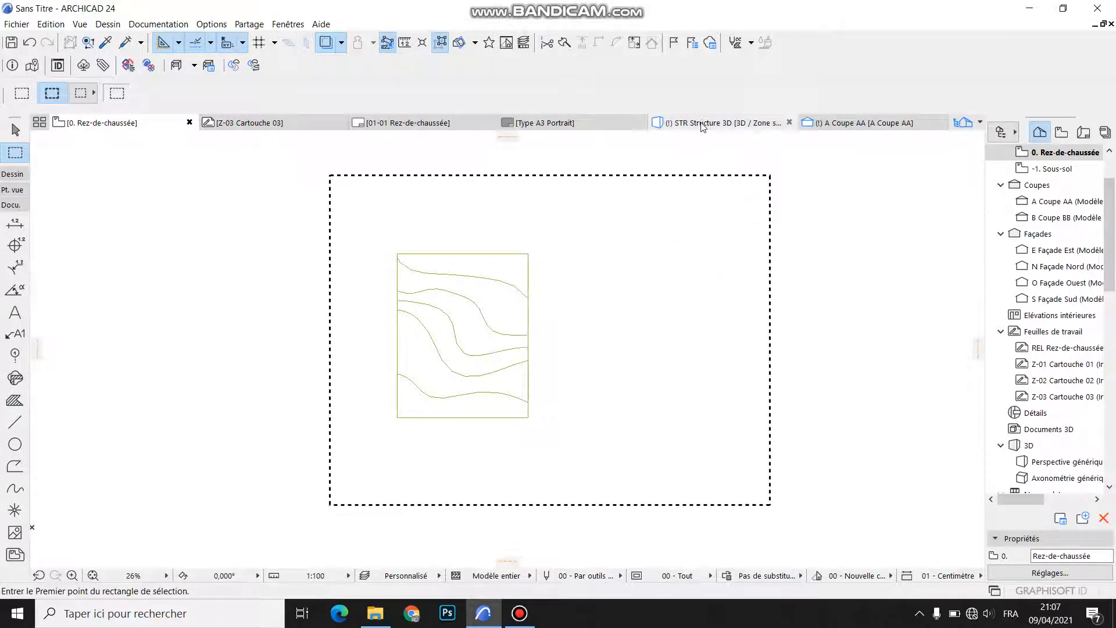
left_click(702, 123)
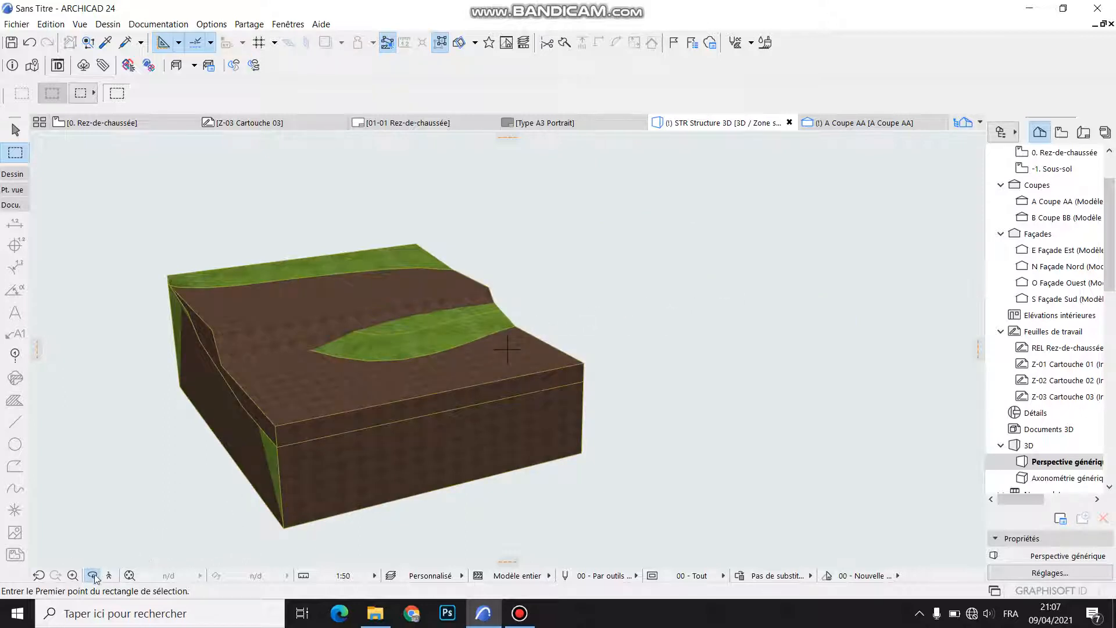
left_click(324, 407)
key("Escape")
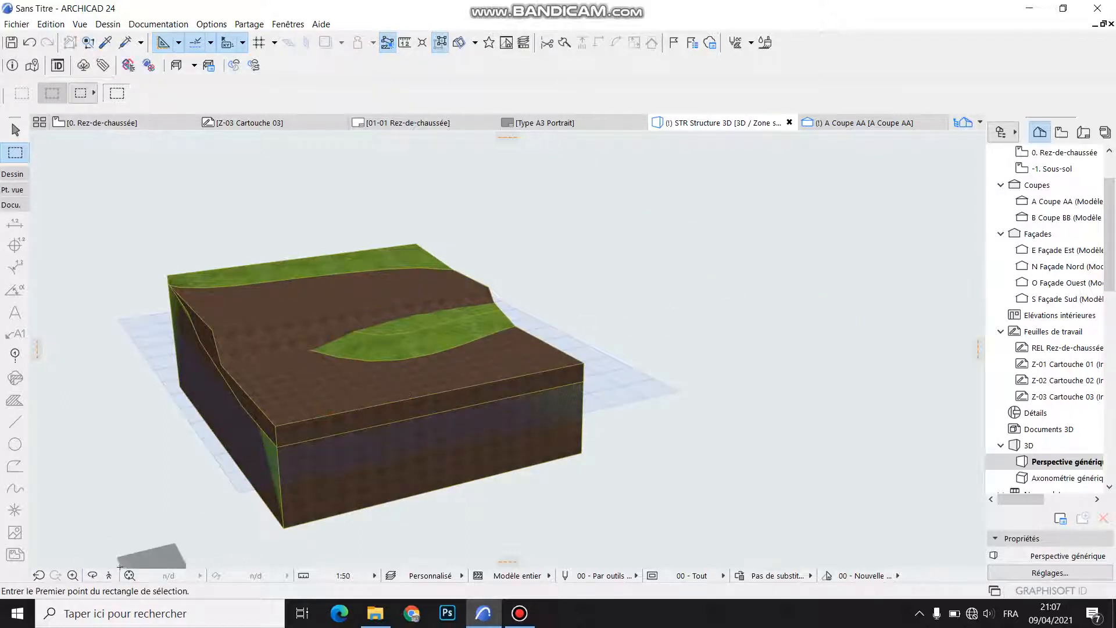
left_click(92, 574)
left_click_drag(383, 344, 509, 420)
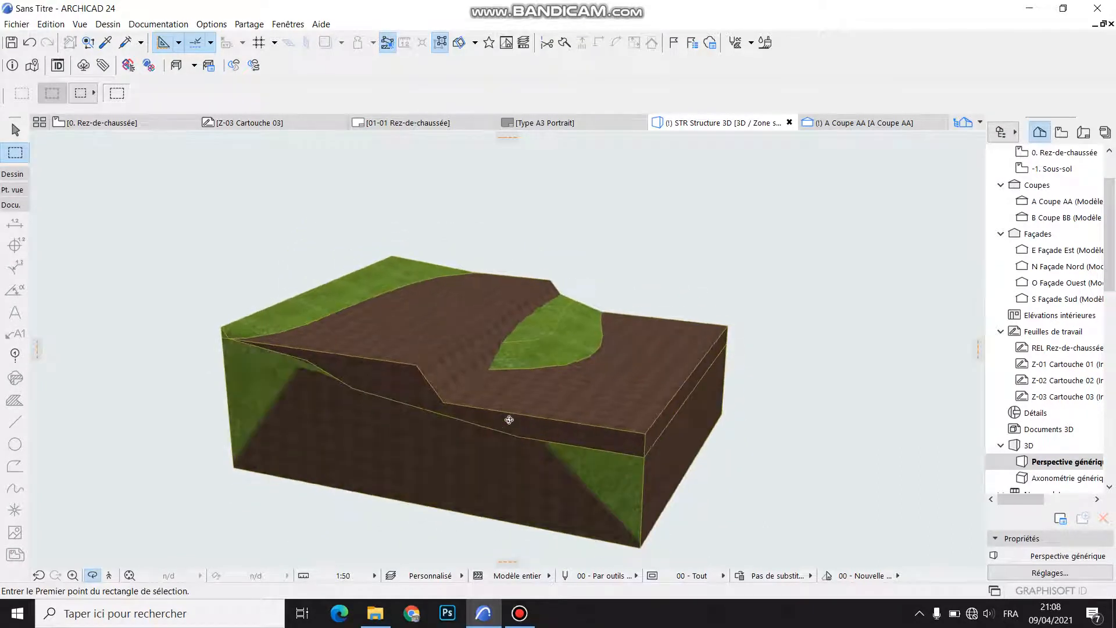
Copy the two overlapping terrain meshes and place the duplicates straight below the originals on the ground floor plan
left_click(134, 123)
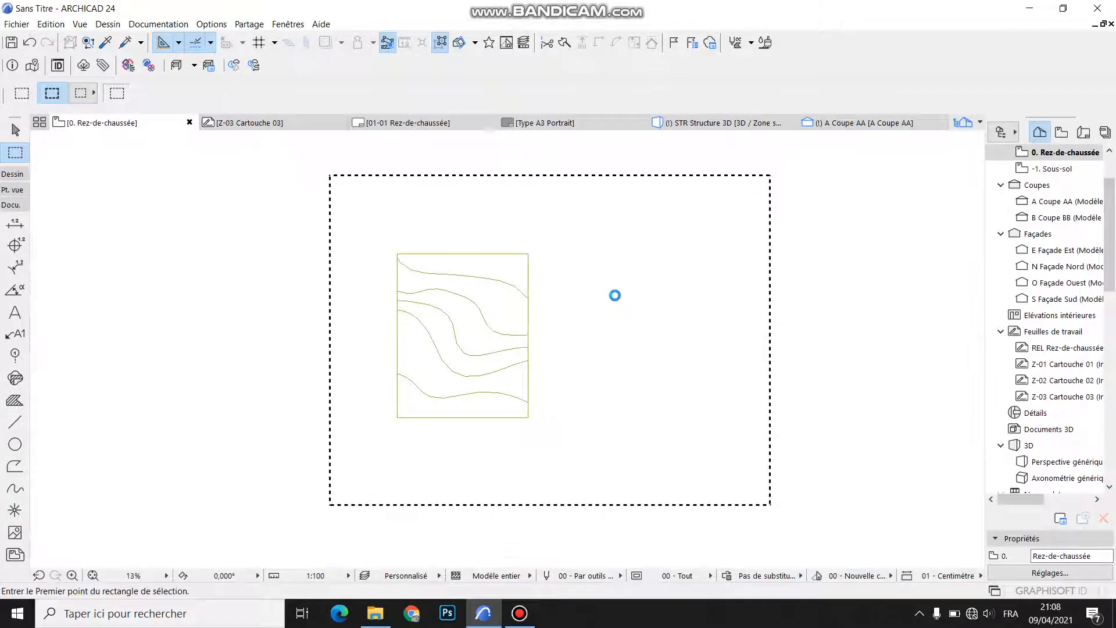
scroll(575, 253, "down", 3)
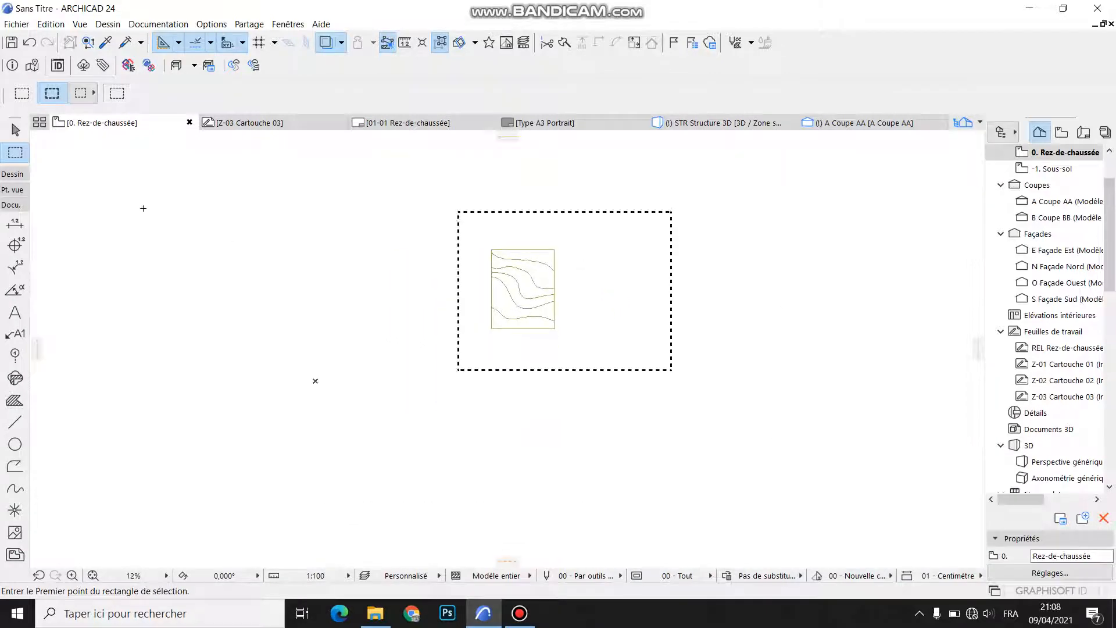
left_click(15, 131)
left_click(579, 229)
left_click(482, 349)
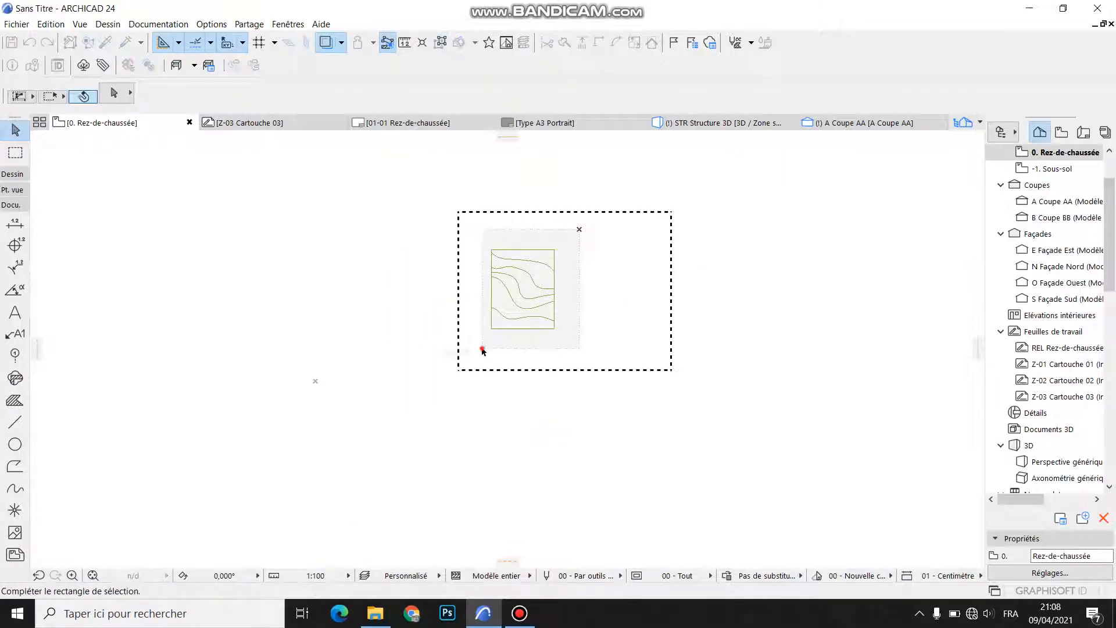
right_click(483, 403)
mouse_move(546, 200)
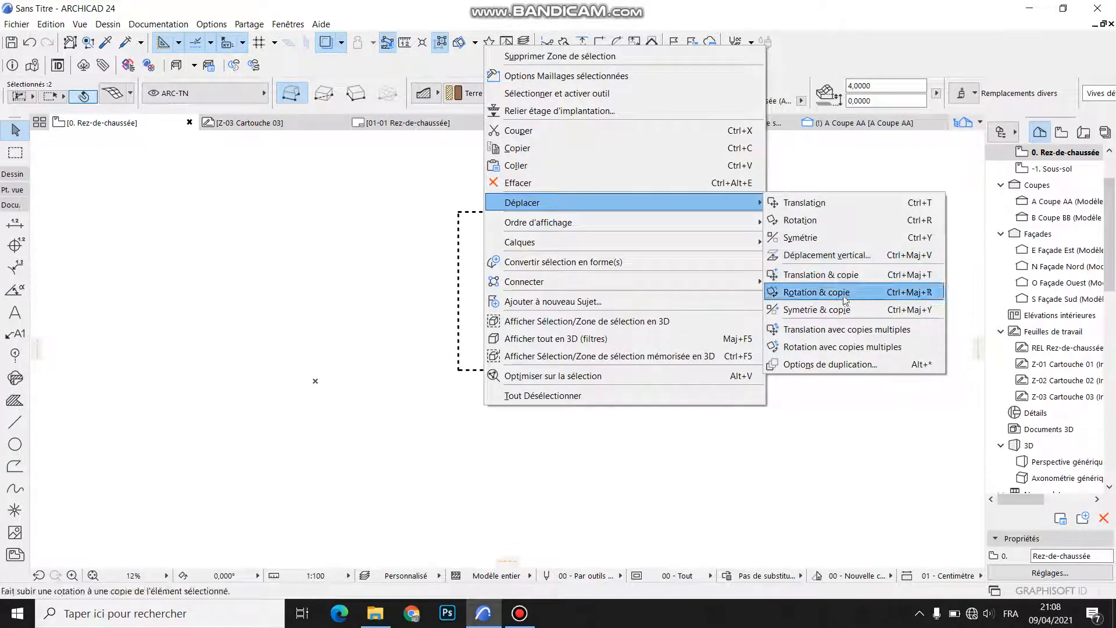
left_click(821, 275)
left_click(530, 275)
left_click(531, 387)
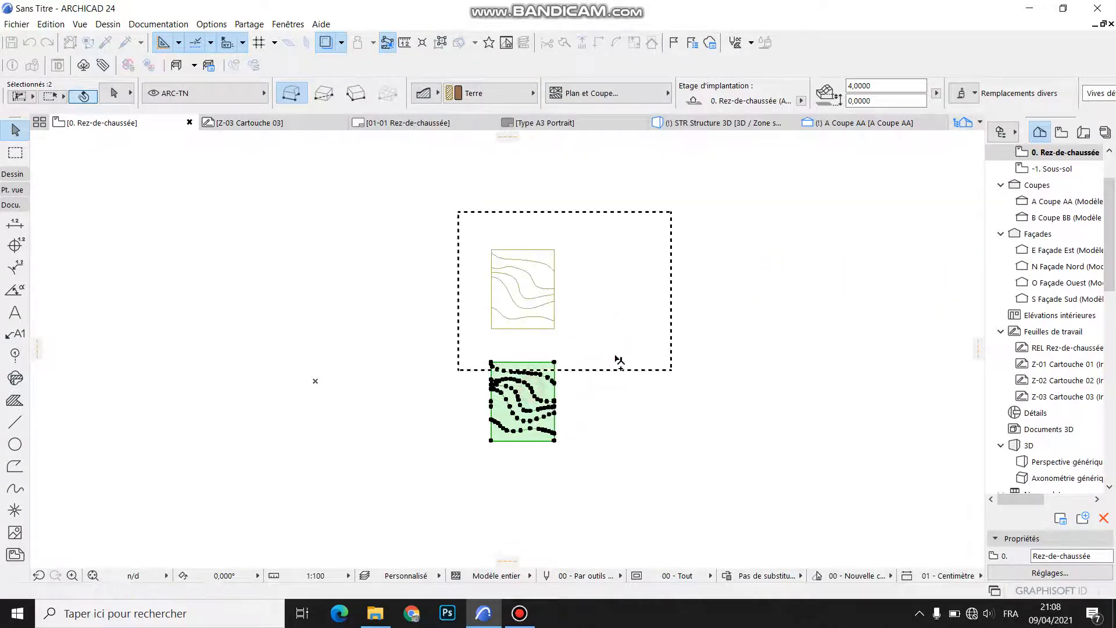
left_click(654, 399)
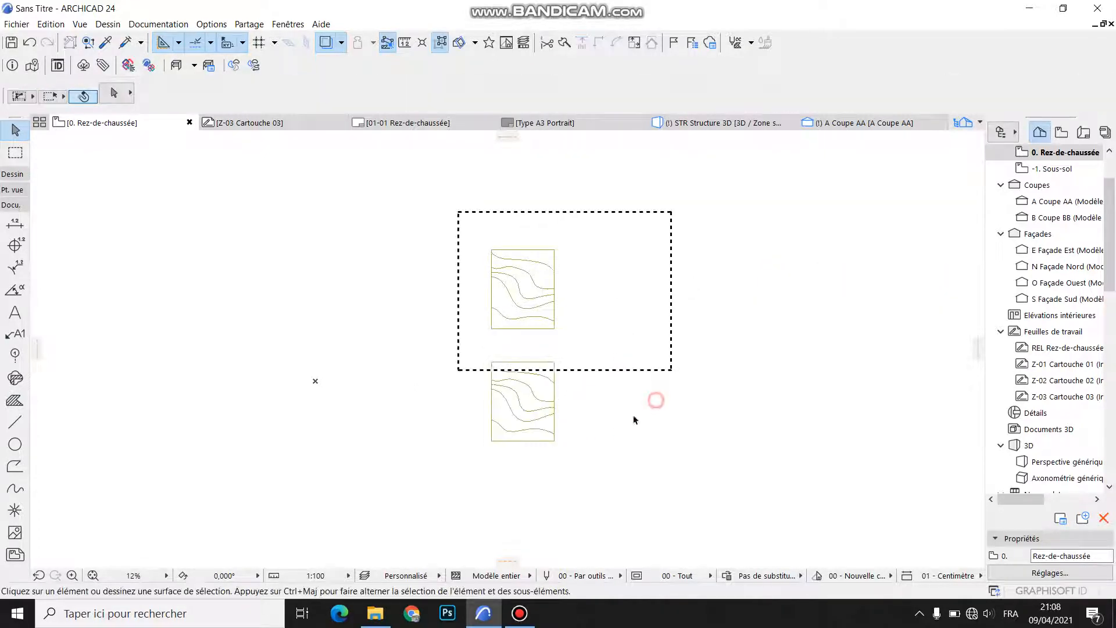
Draw a marquee around the copied terrain meshes and display only that selection area in 3D
left_click(15, 152)
left_click(582, 454)
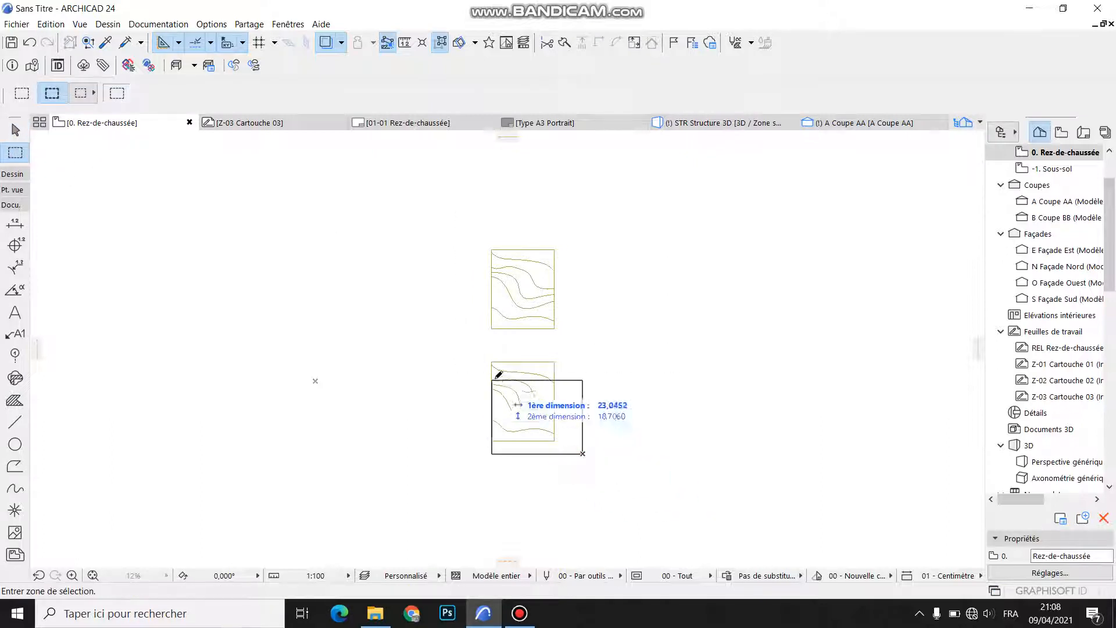
left_click(461, 351)
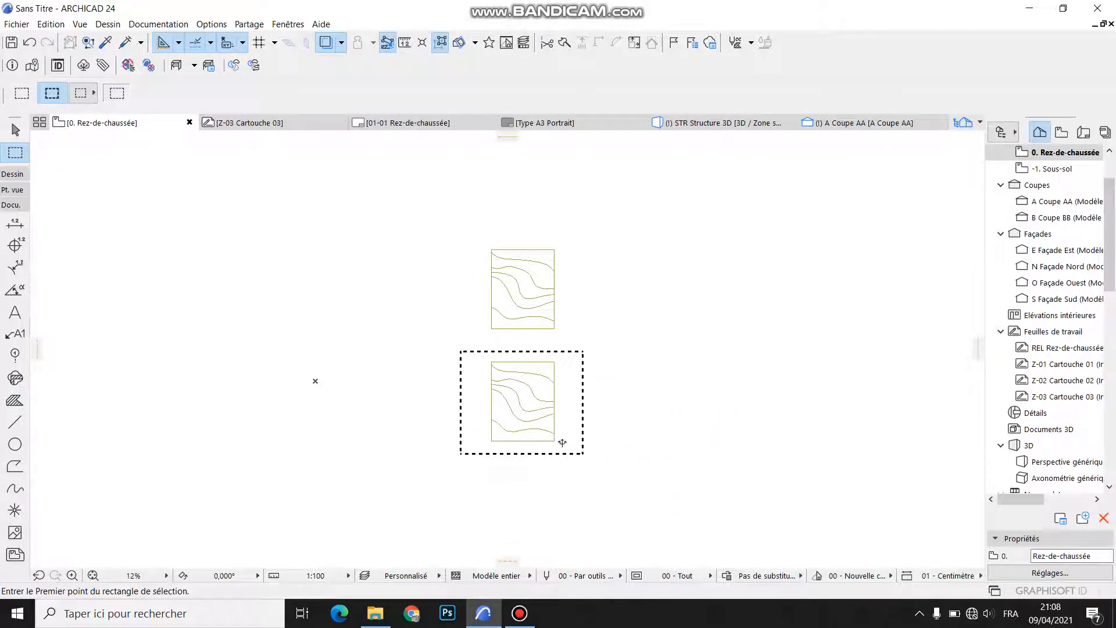
scroll(537, 464, "up", 1)
scroll(537, 464, "up", 1)
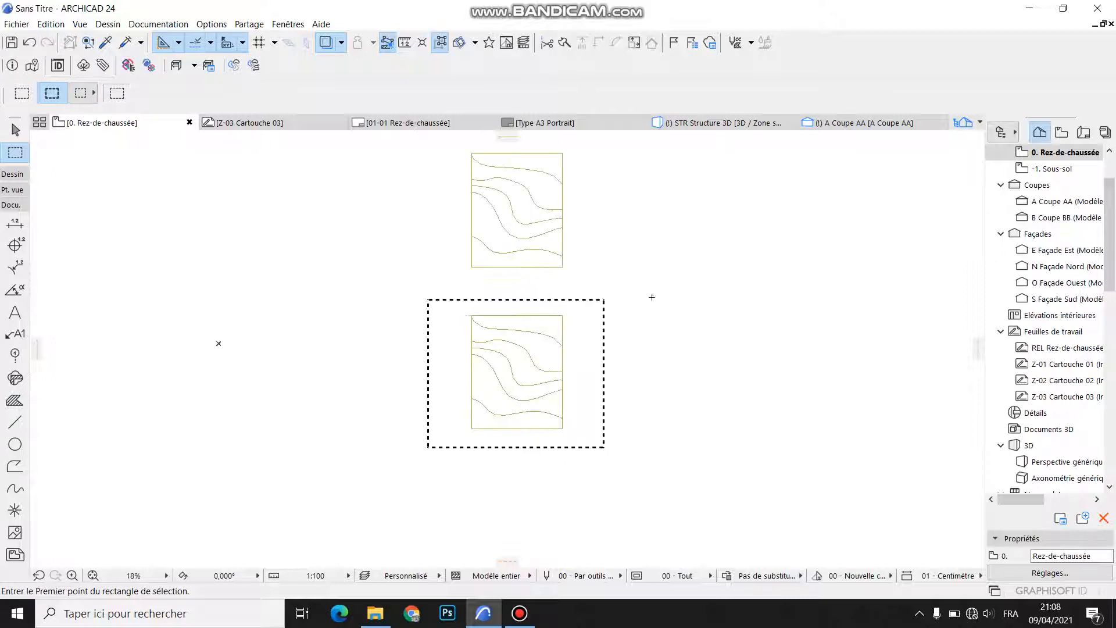
right_click(642, 354)
left_click(779, 512)
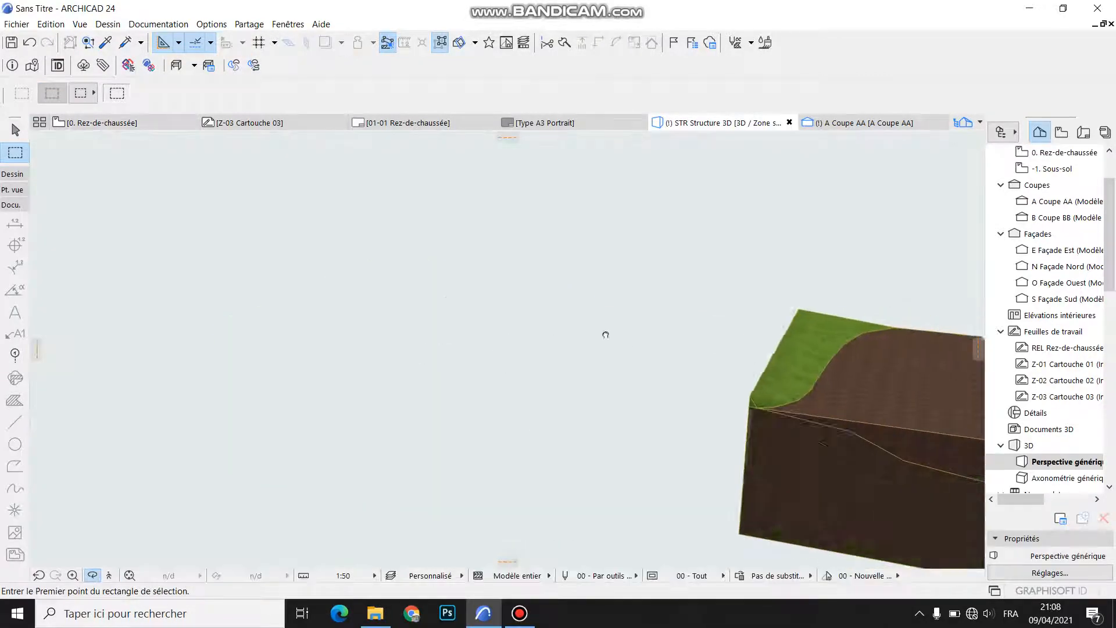
Select both copied terrain meshes in 3D, convert them to morphs and clear the selection
scroll(523, 396, "up", 2)
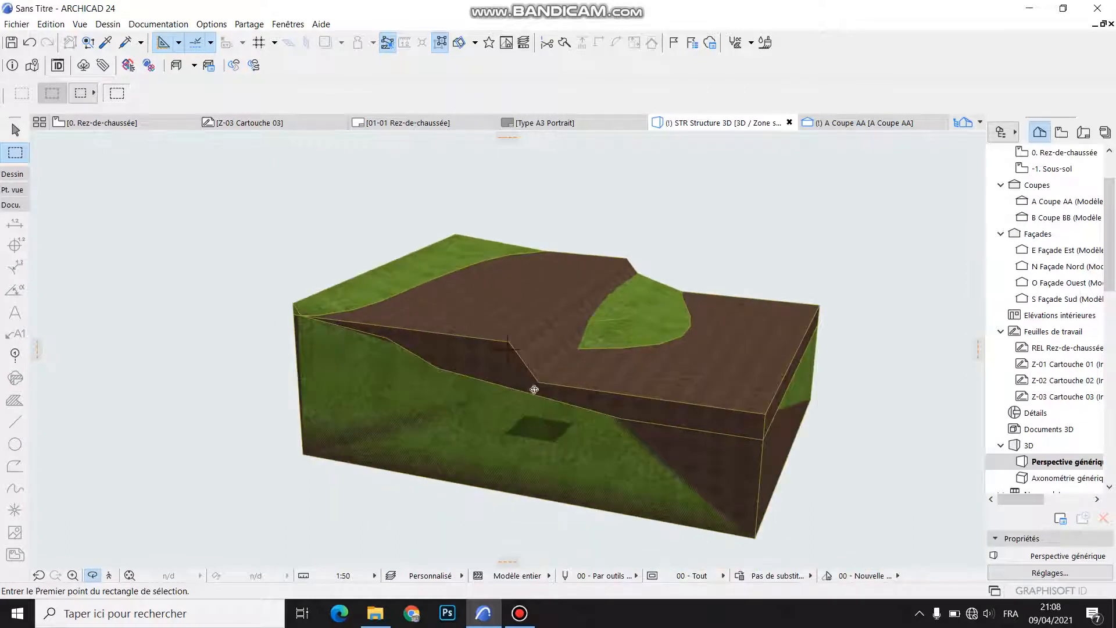
left_click(530, 333)
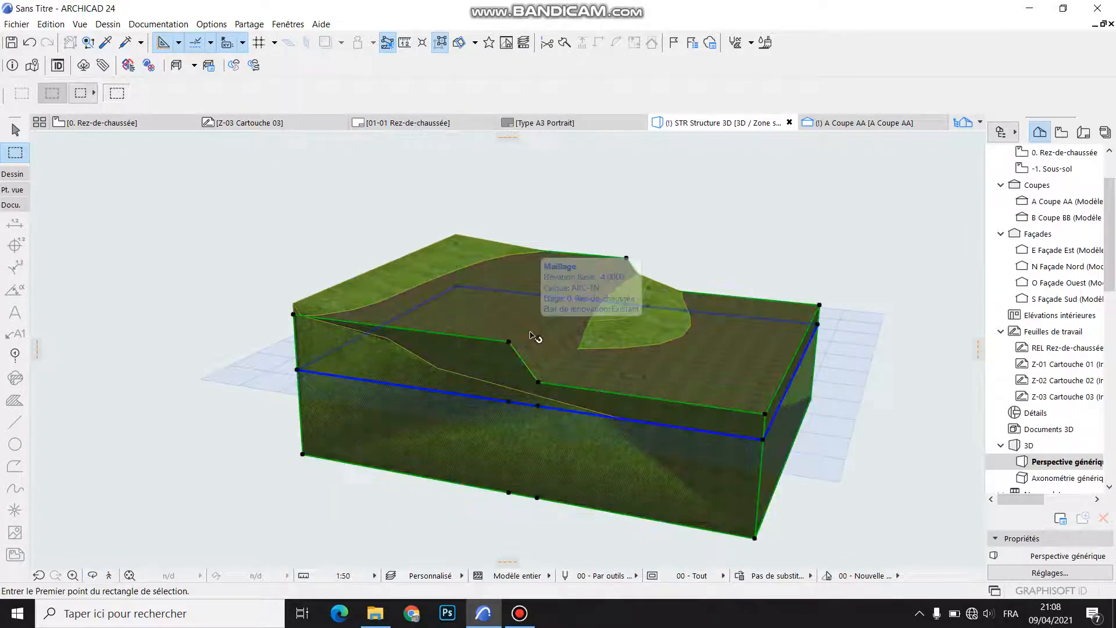
left_click(474, 235, "shift")
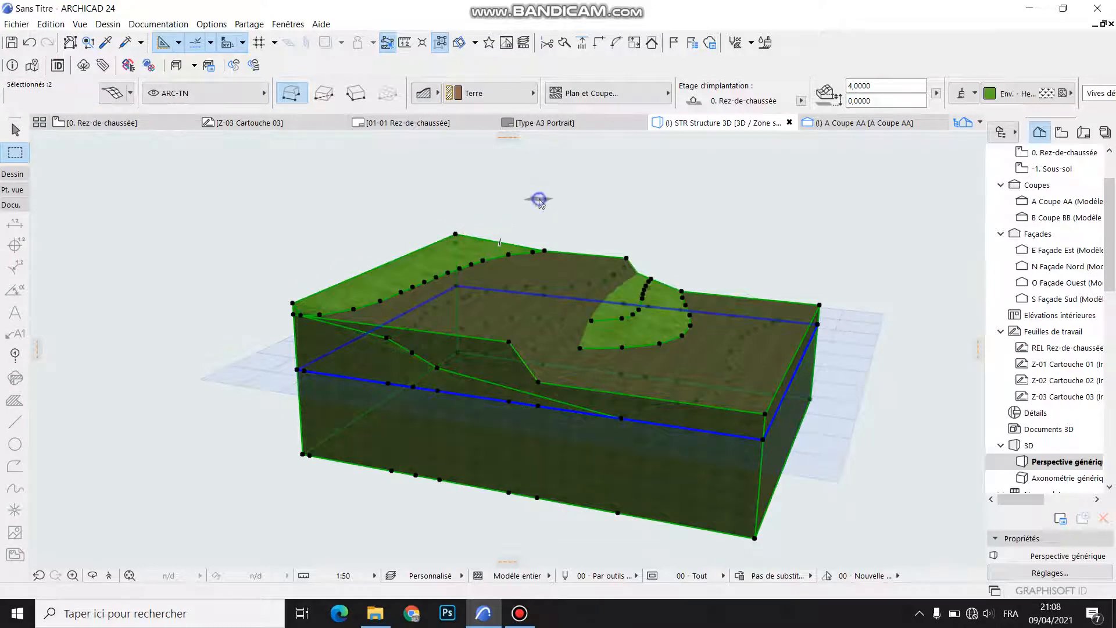
right_click(535, 199)
left_click(664, 325)
left_click(638, 275)
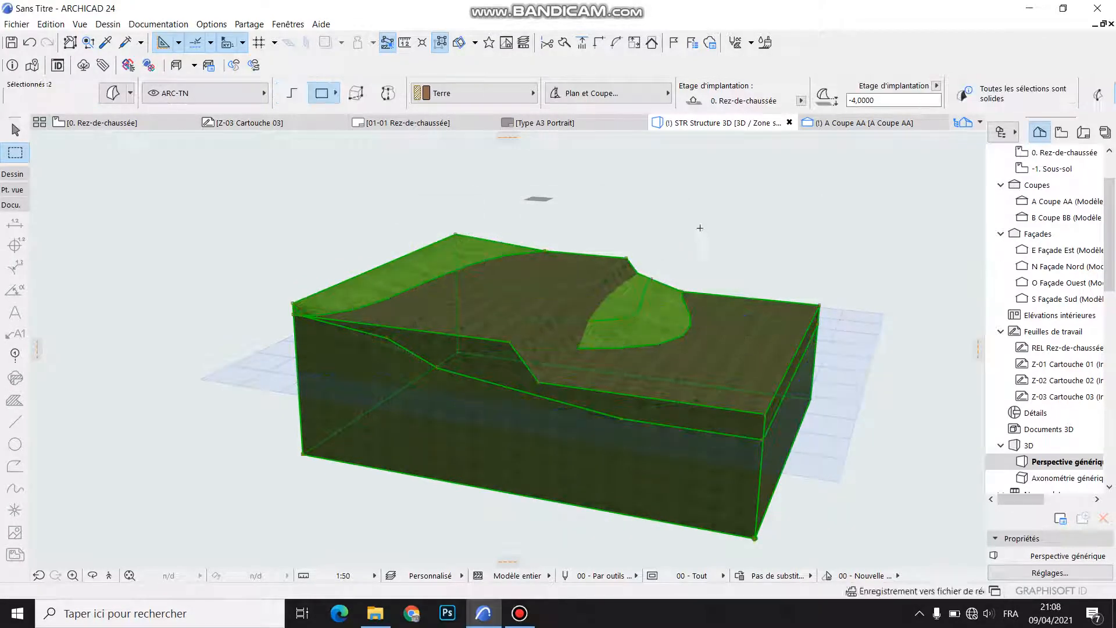
key("Escape")
Set the terraced brown terrain morph as the target of a solid element operation and clear the selection
scroll(540, 367, "up", 2)
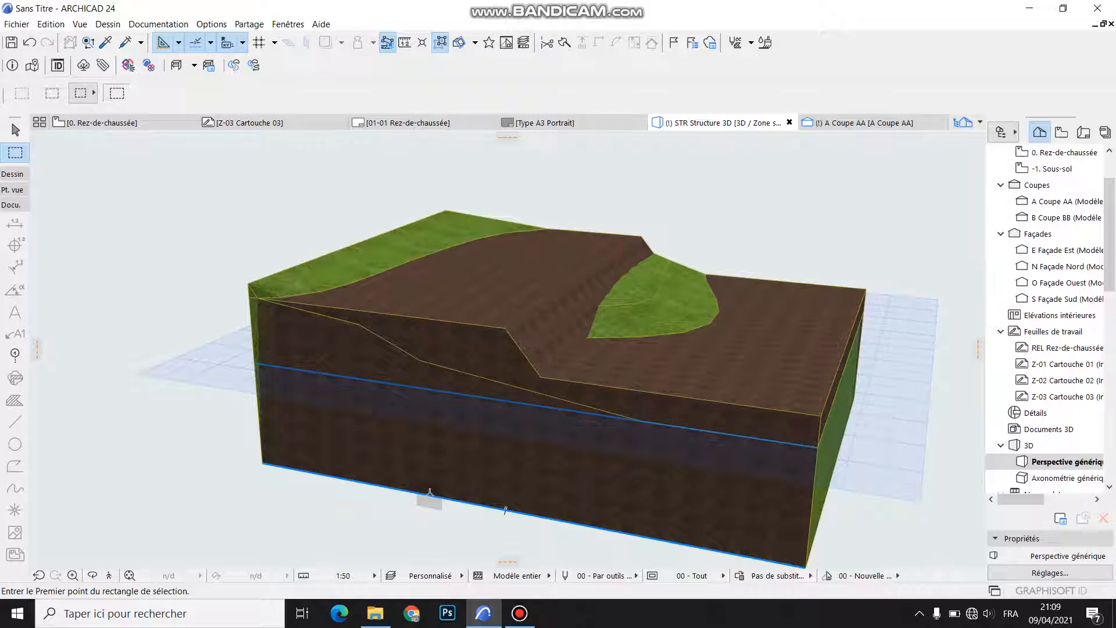
left_click(509, 309)
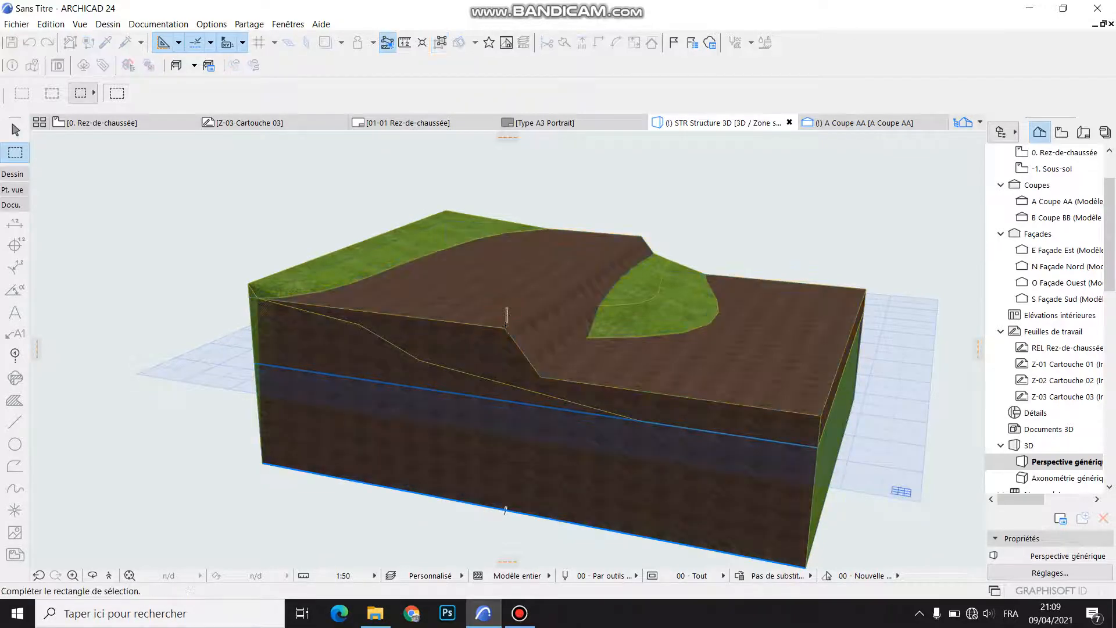
left_click(516, 343)
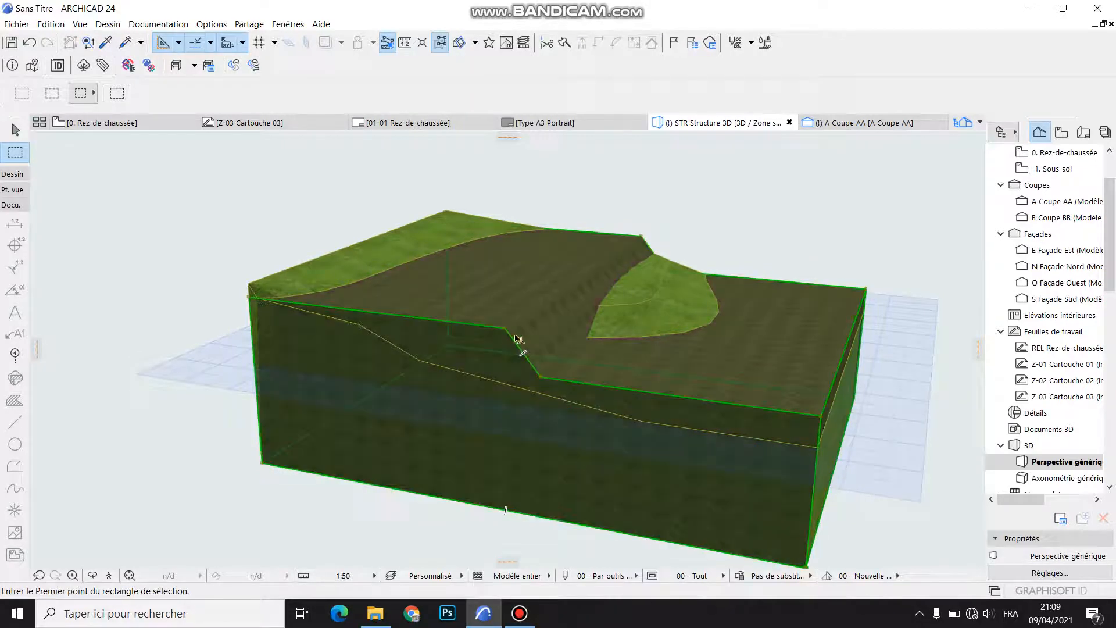
right_click(527, 276)
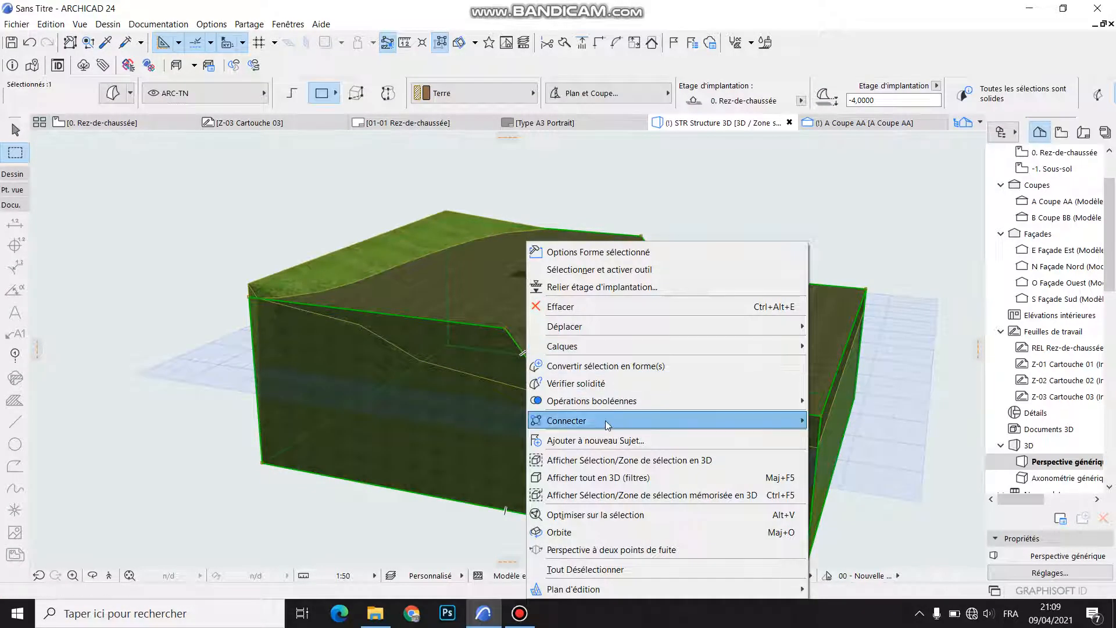
mouse_move(605, 420)
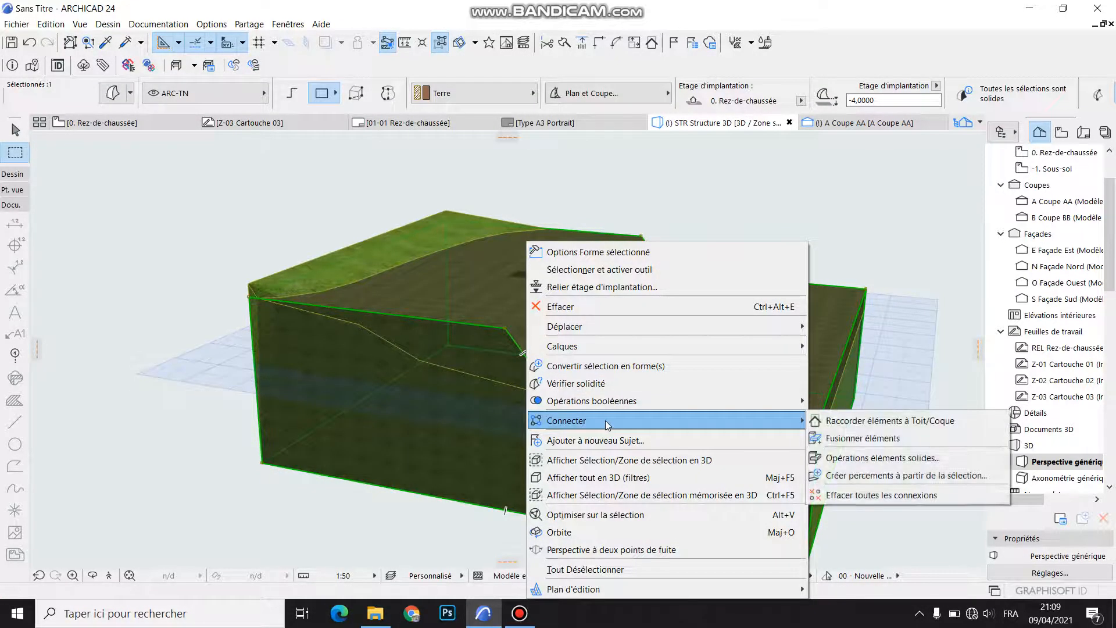
left_click(910, 459)
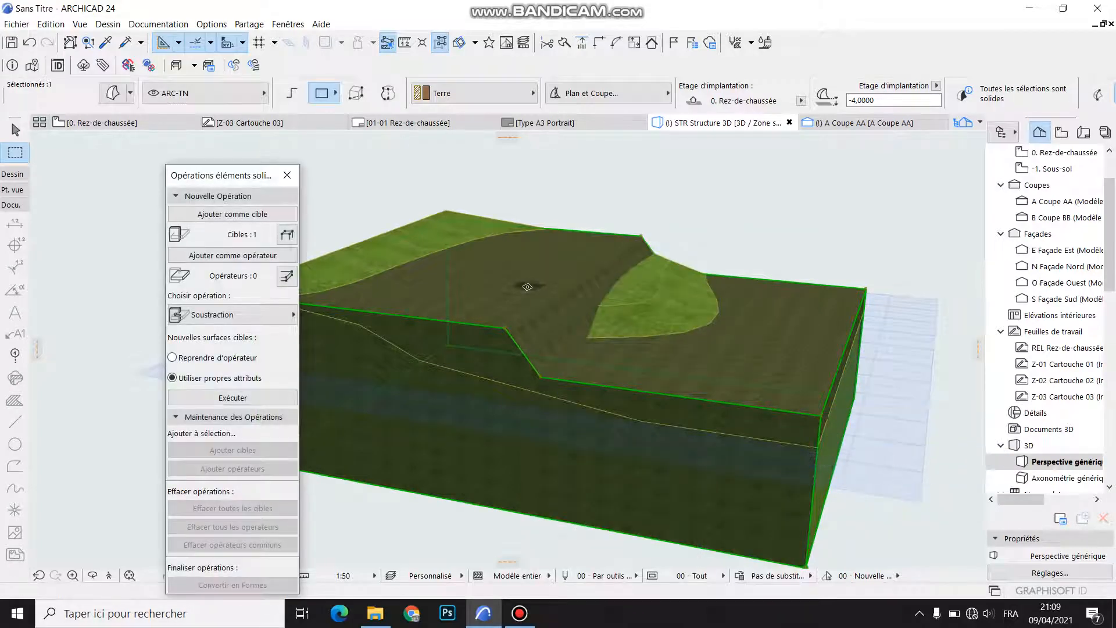
key("Escape")
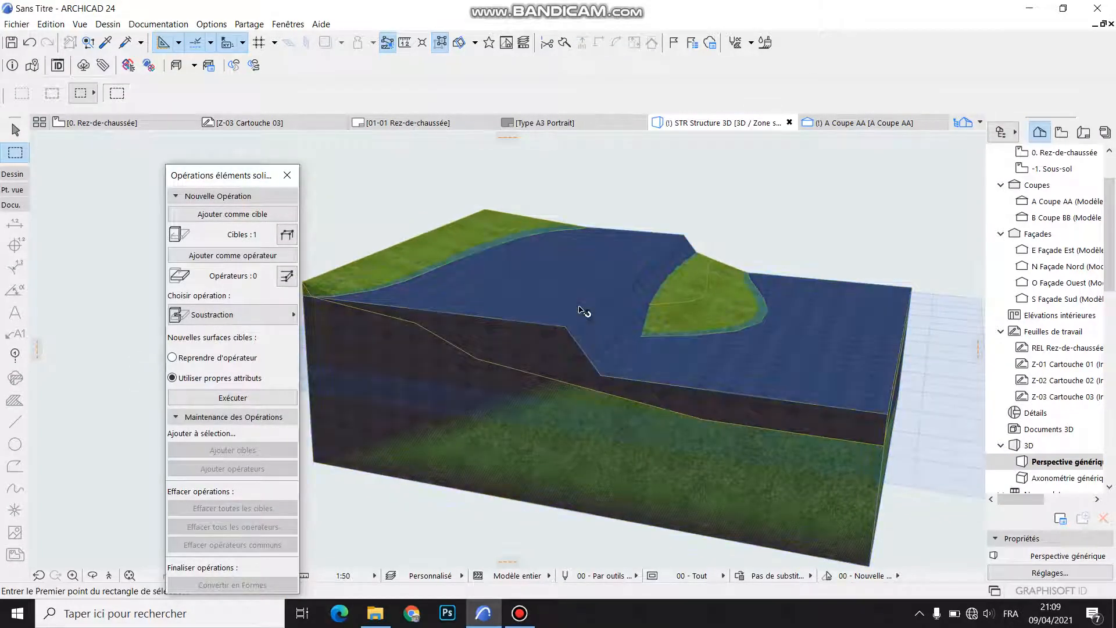
Add the green contoured terrain morph as the operator and execute the subtraction from the terraced morph
left_click(578, 306, "shift")
key("Escape")
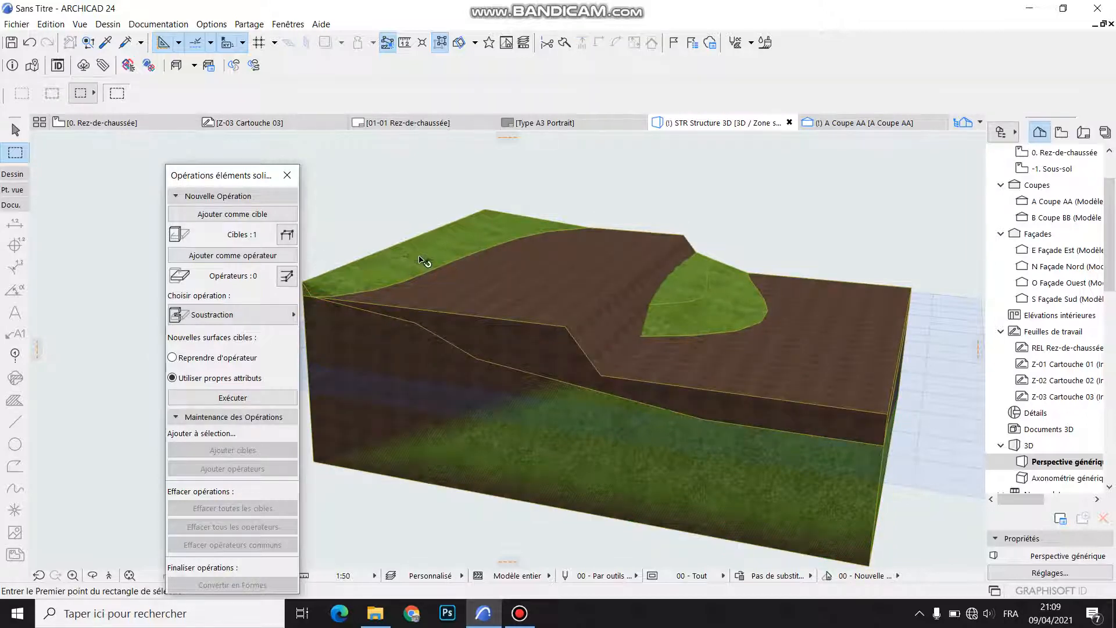
left_click(422, 260, "shift")
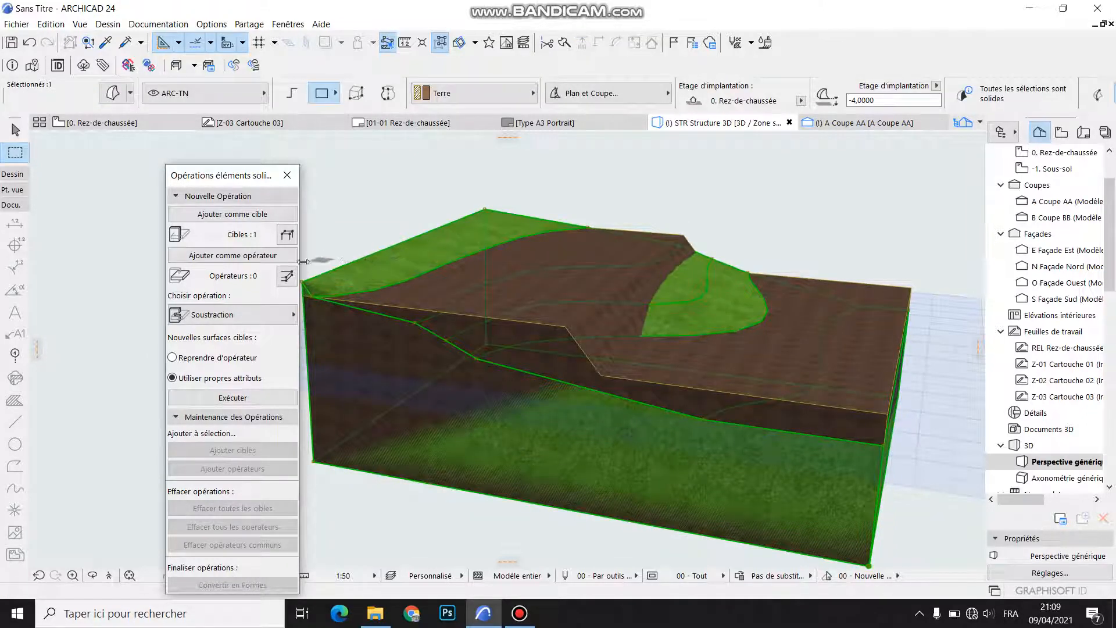
left_click(254, 256)
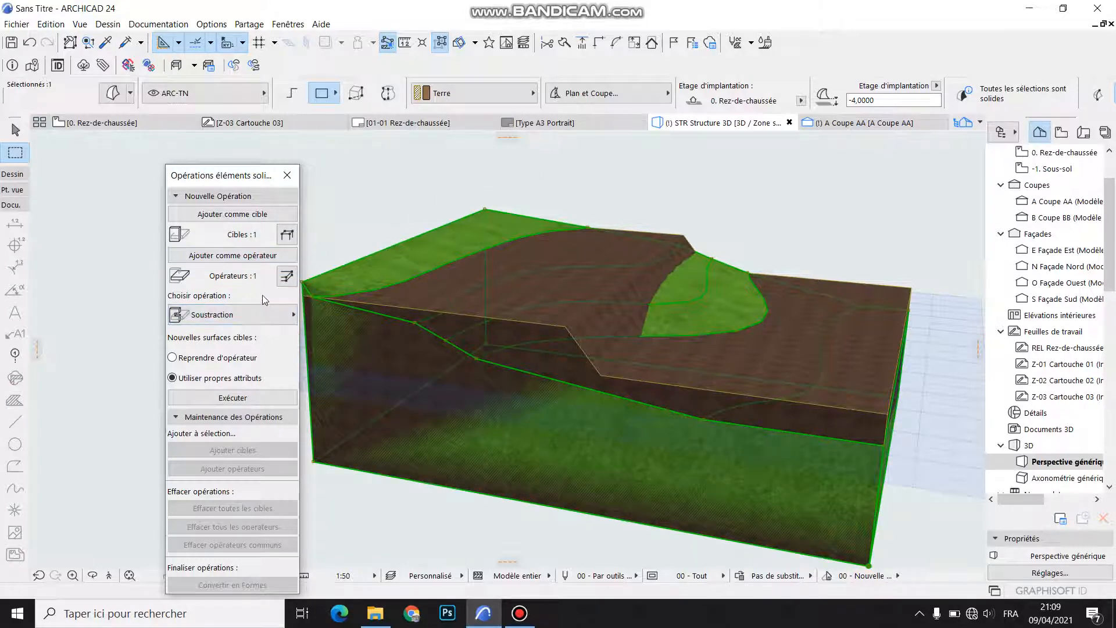
left_click(231, 398)
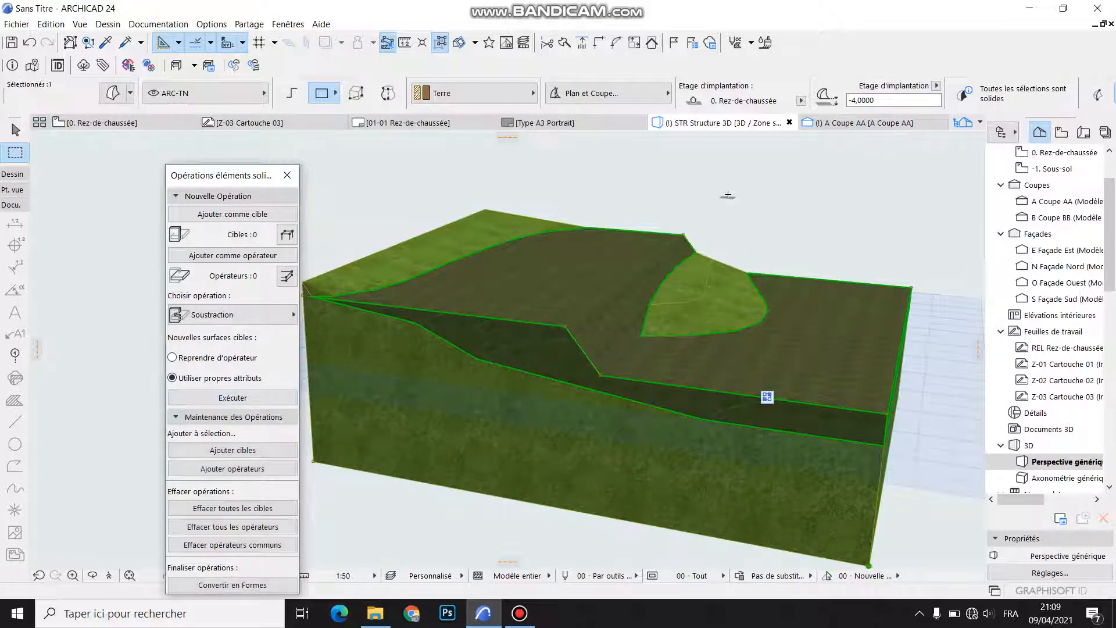
Convert the subtracted brown terrain to a standalone morph and delete the green contoured morph
right_click(696, 182)
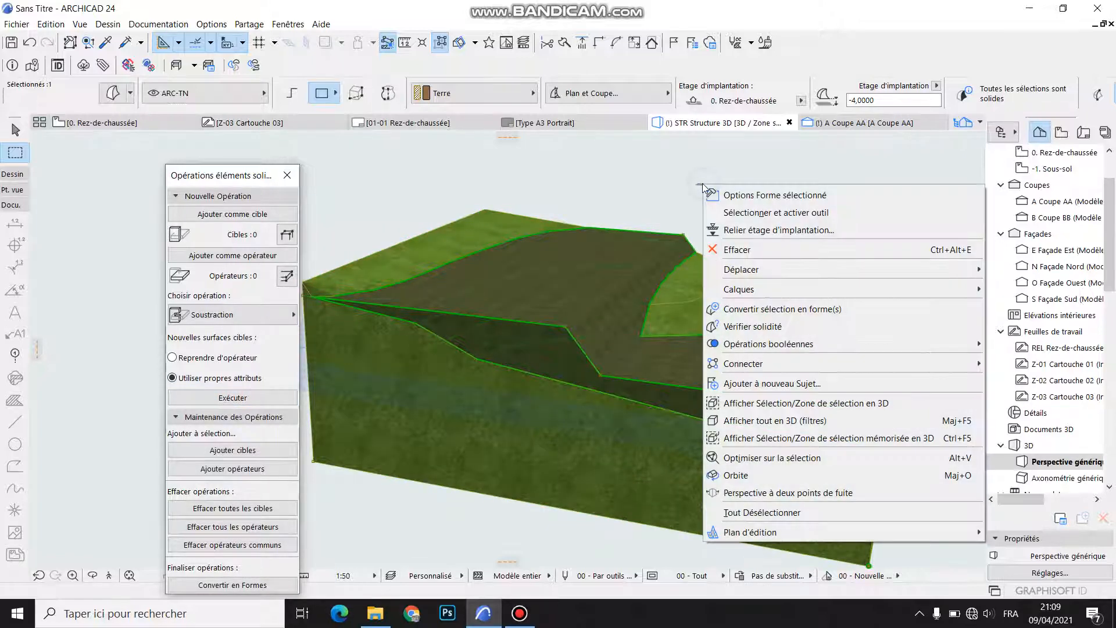
left_click(742, 309)
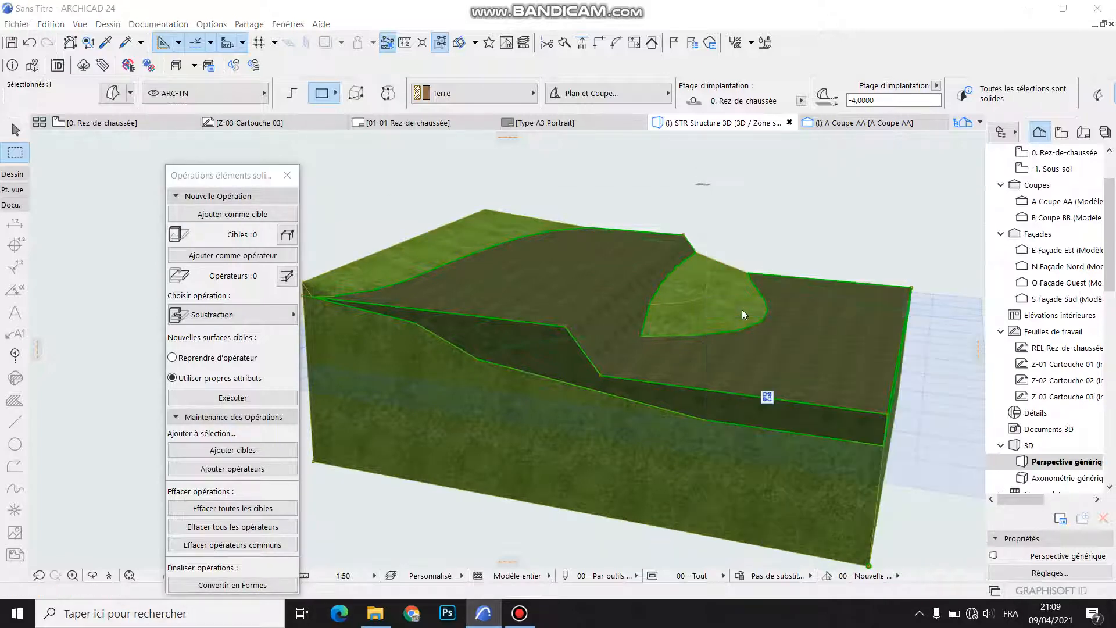
left_click(646, 273)
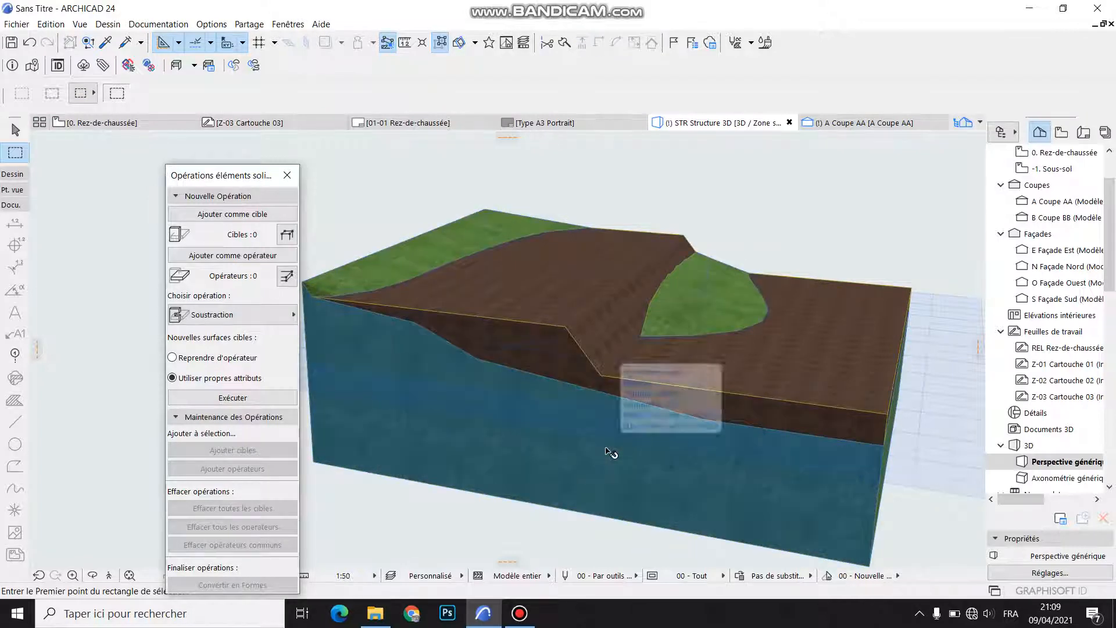
left_click(607, 451)
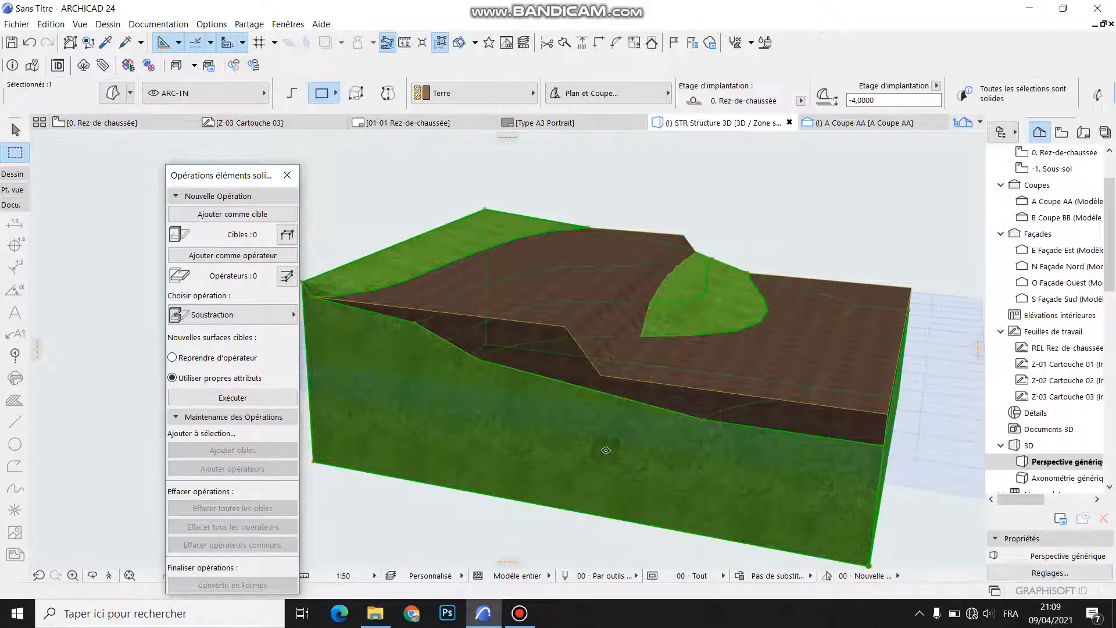
key("Delete")
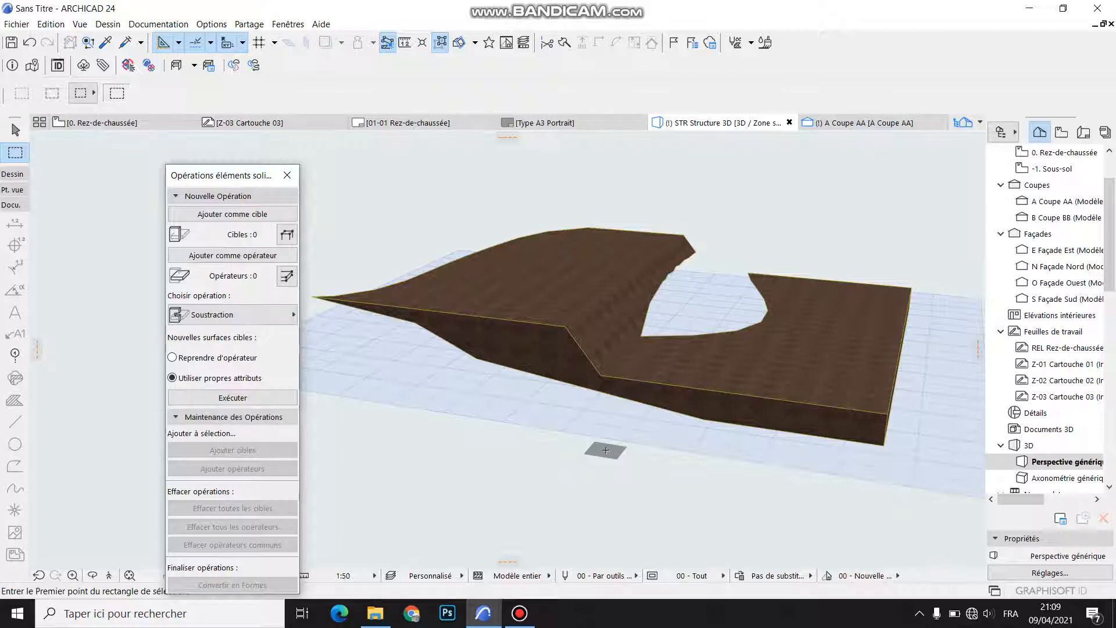
Set the ID of the remaining brown morph to REMBLAIS in its settings
left_click(669, 368)
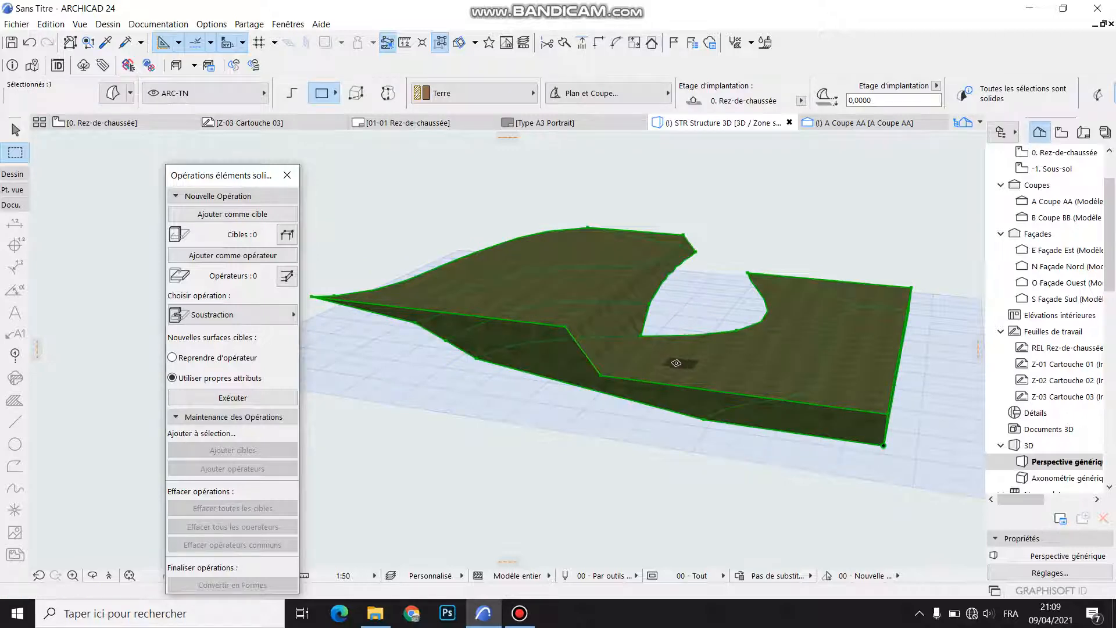
left_click(113, 93)
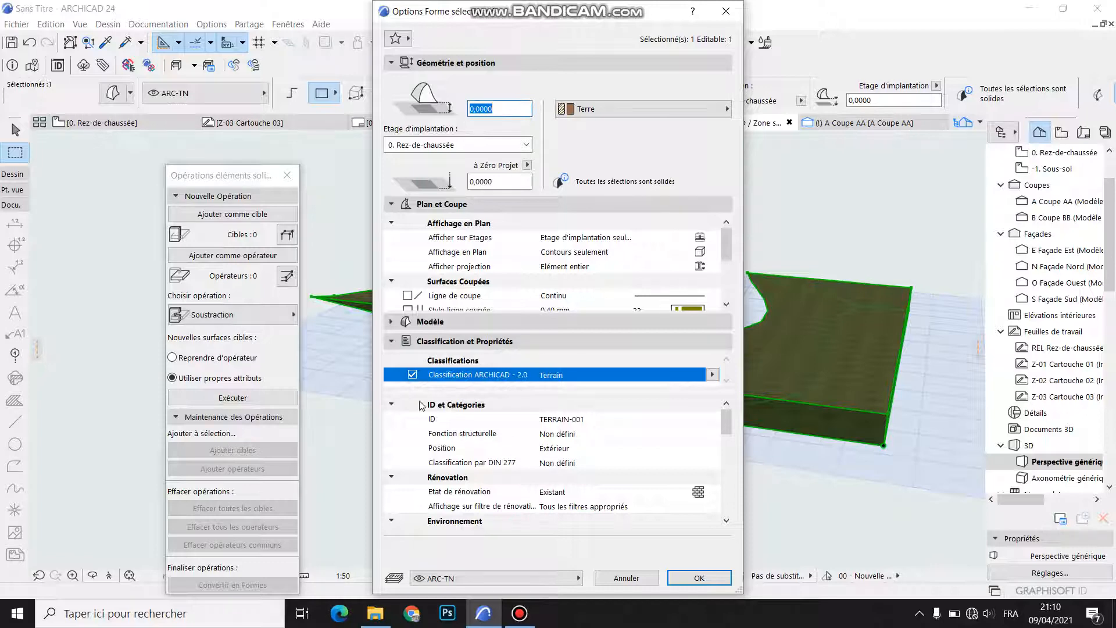
left_click(579, 440)
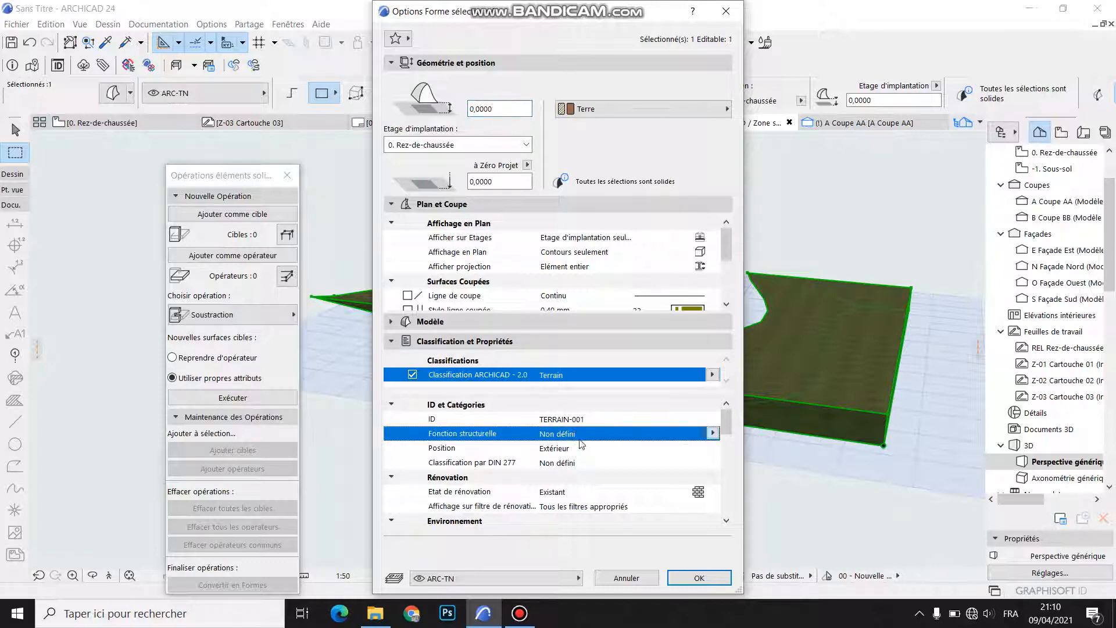
left_click(584, 420)
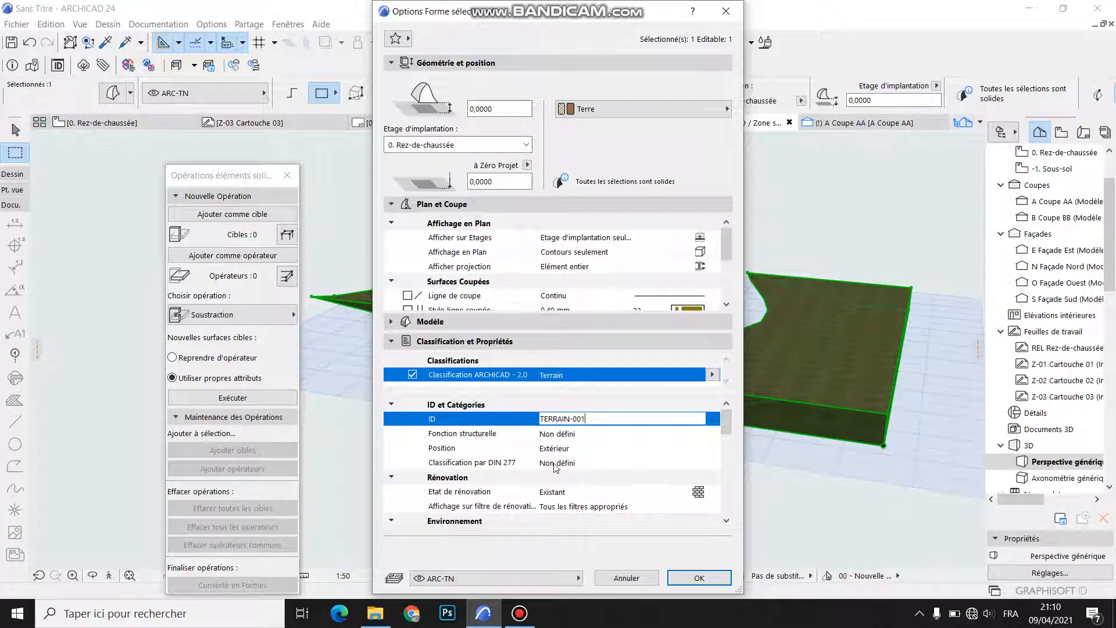
left_click_drag(595, 414, 575, 426)
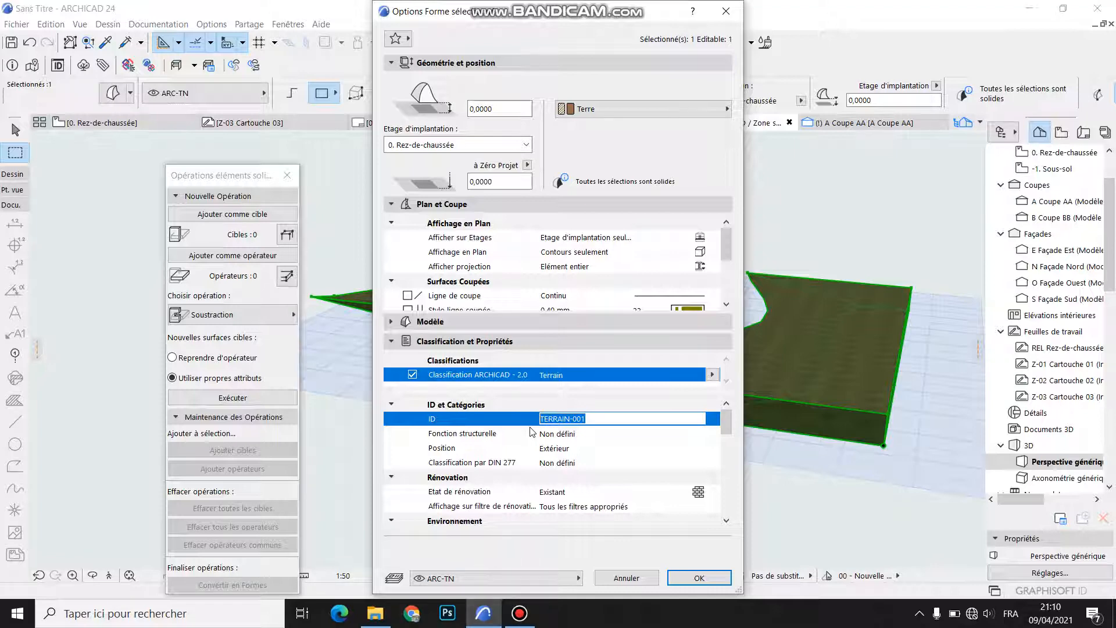
type("REMBLAIS")
left_click(699, 577)
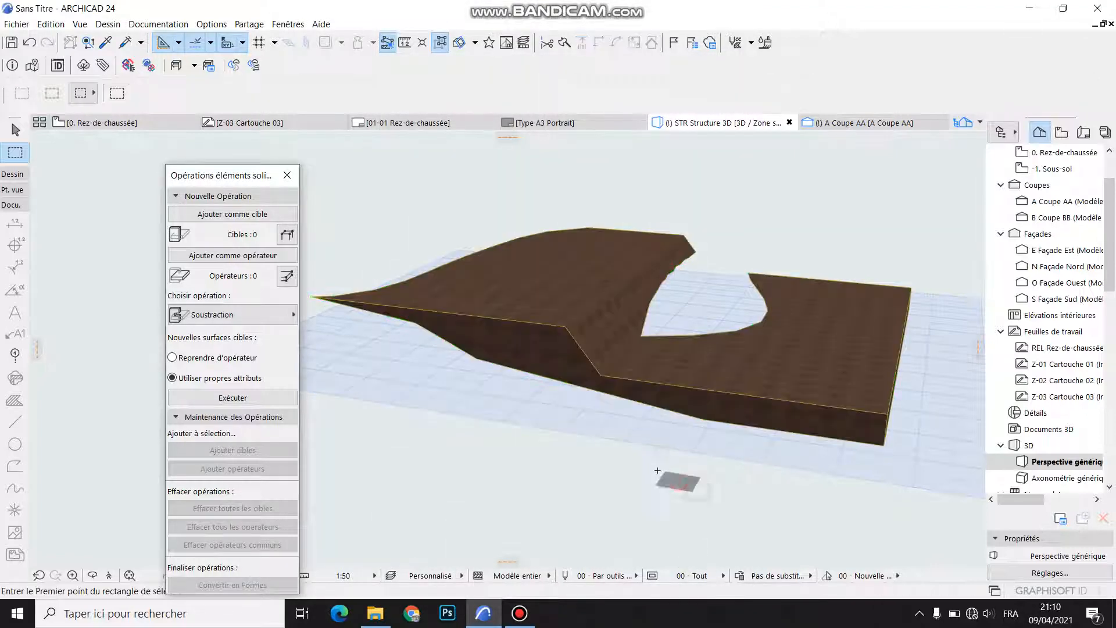
Copy the two original overlapping terrain meshes on the ground floor plan and place the duplicates below the fill morph
left_click(62, 119)
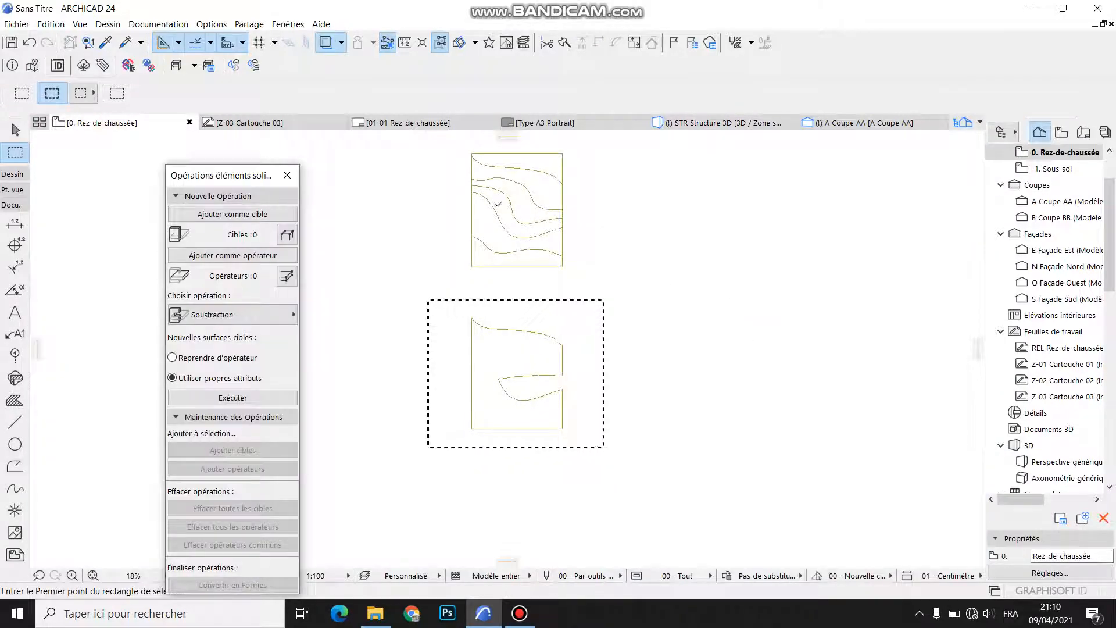
left_click(15, 129)
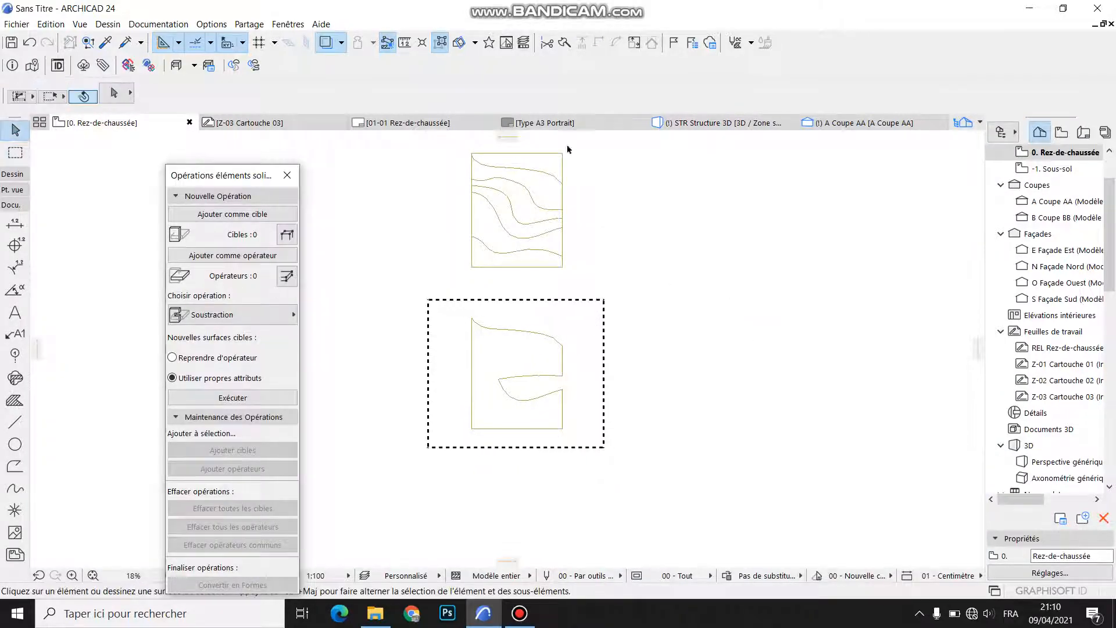
left_click_drag(459, 142, 572, 278)
right_click(659, 218)
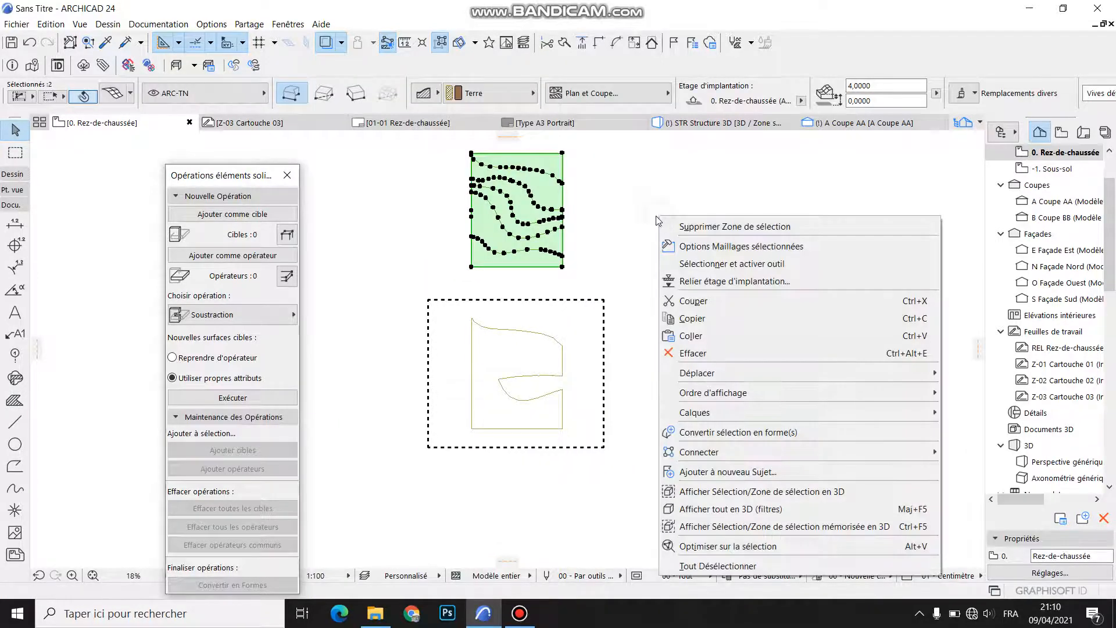
mouse_move(749, 372)
left_click(573, 441)
left_click(540, 219)
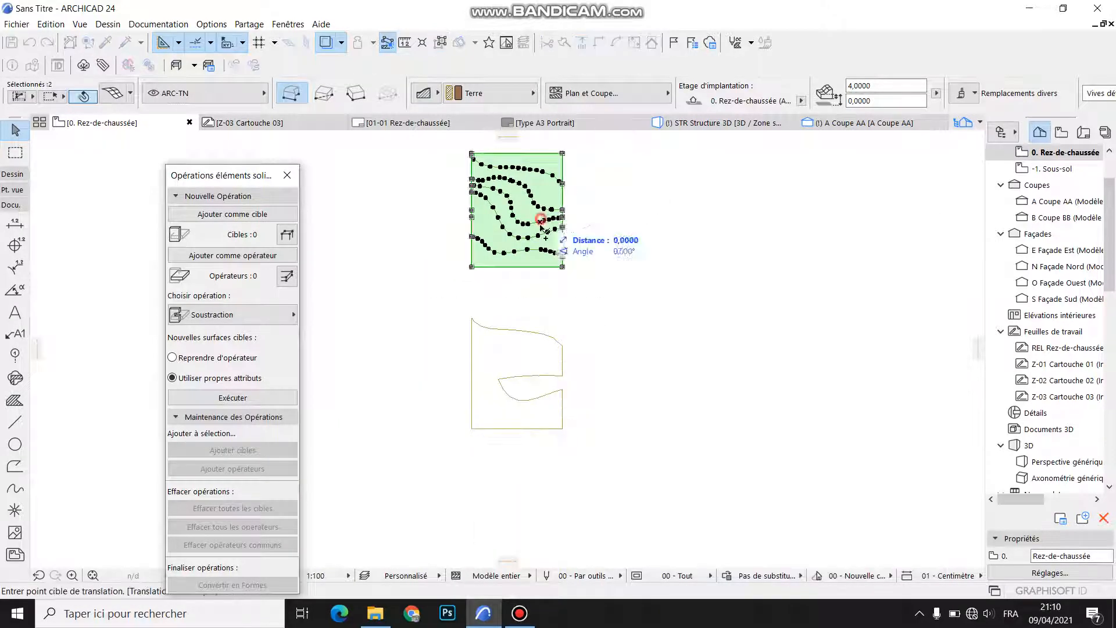
middle_click_drag(547, 409, 580, 316)
left_click(578, 436)
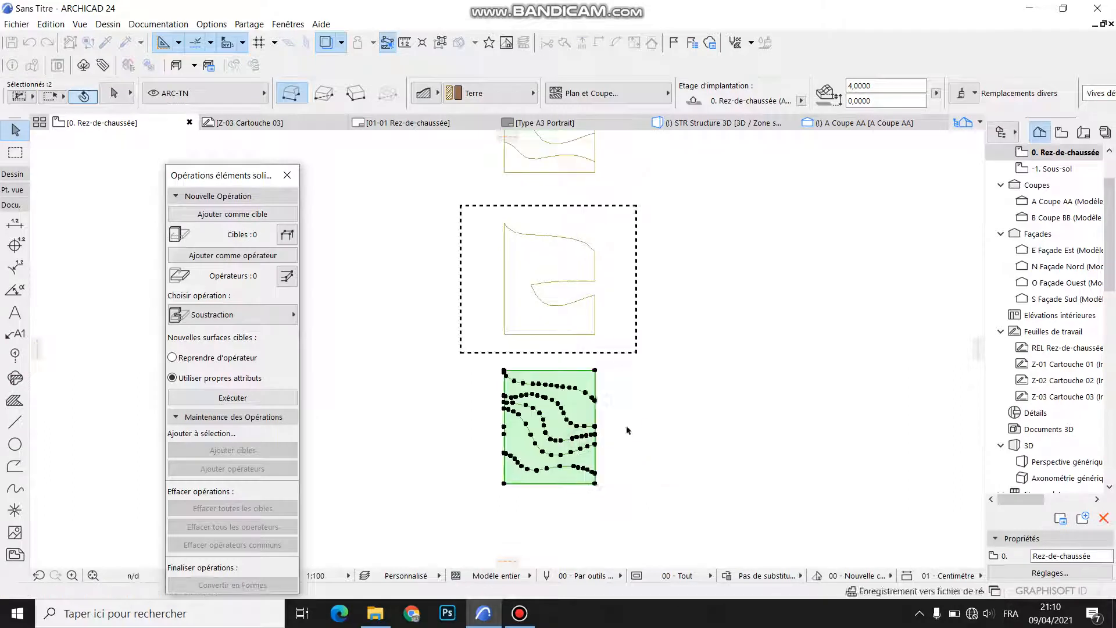
left_click(646, 424)
Draw a marquee around the second pair of copied meshes and show only that area in 3D
left_click(16, 153)
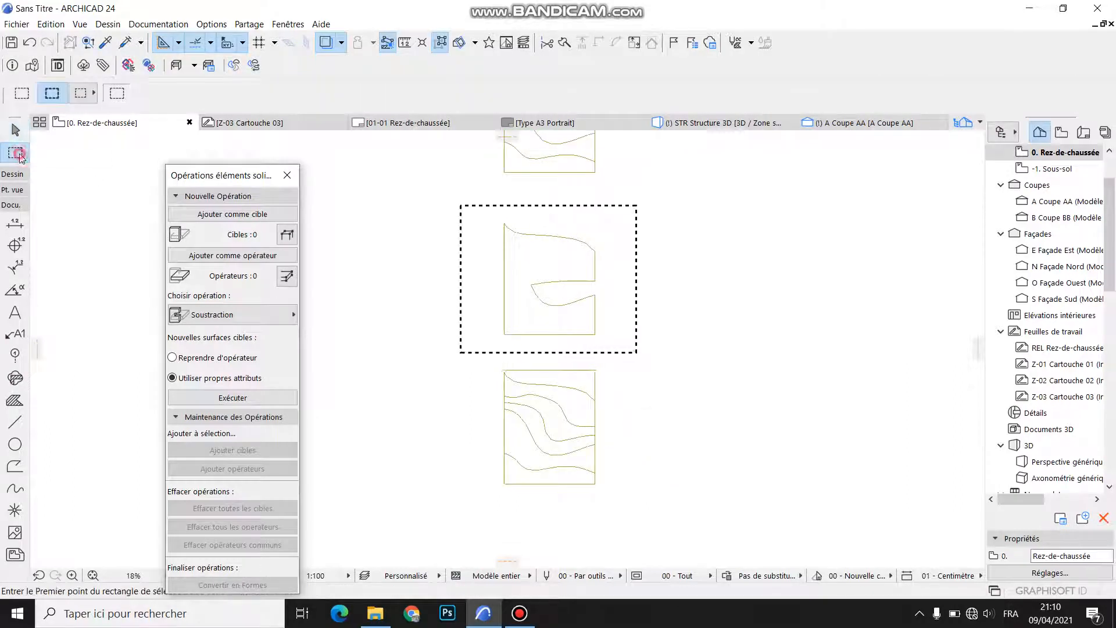
left_click(640, 491)
left_click(451, 352)
right_click(758, 286)
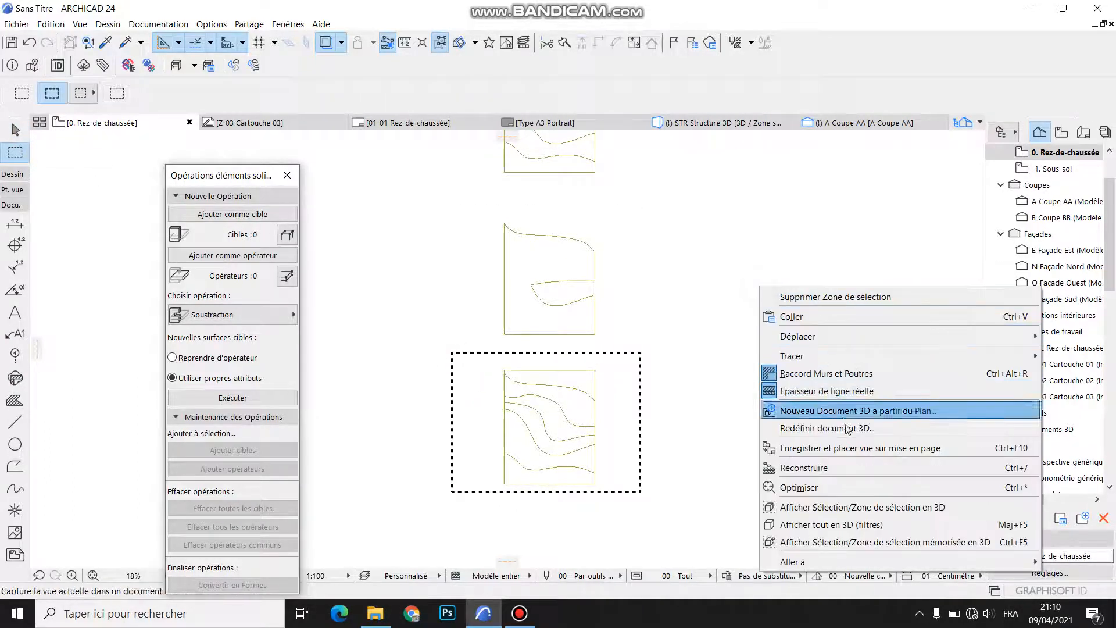
left_click(845, 506)
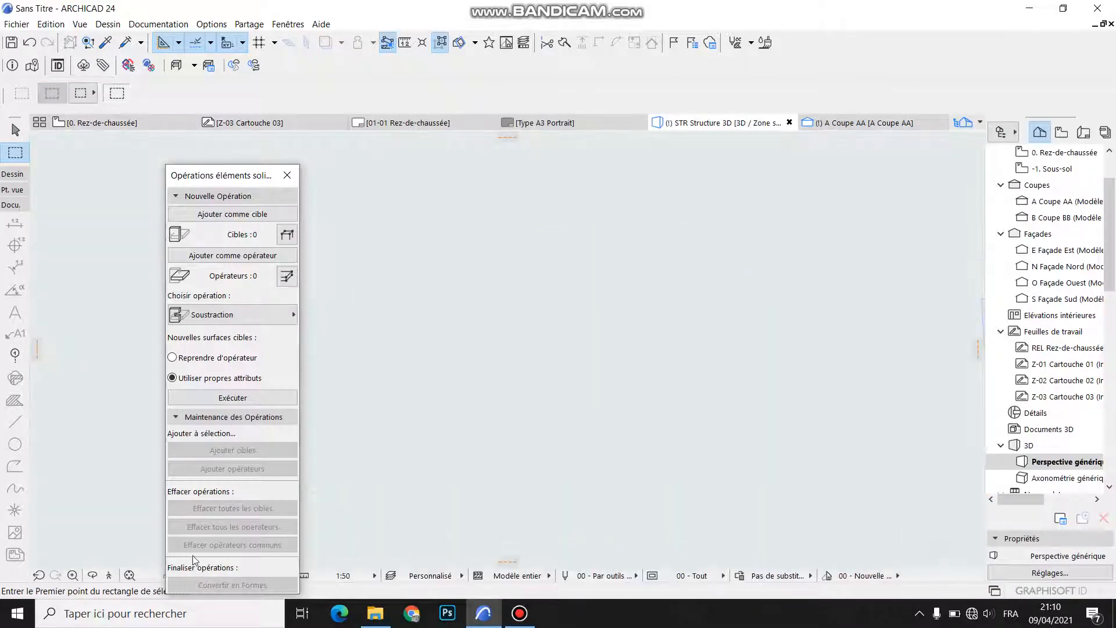
left_click(129, 575)
middle_click_drag(410, 423, 639, 376, "shift")
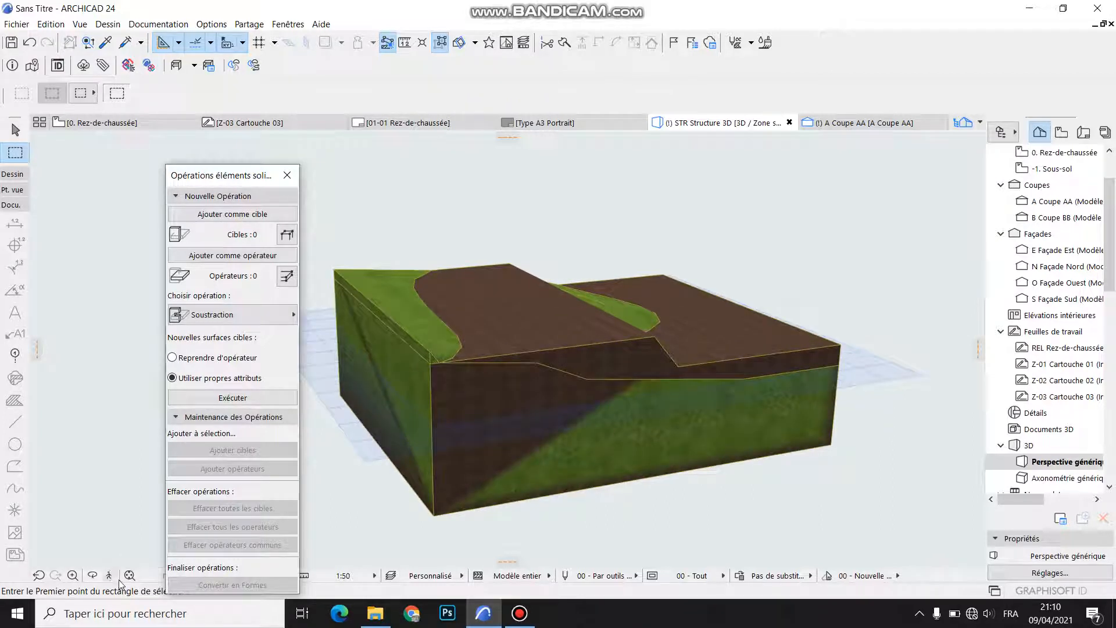
left_click(92, 575)
left_click_drag(764, 326, 678, 346)
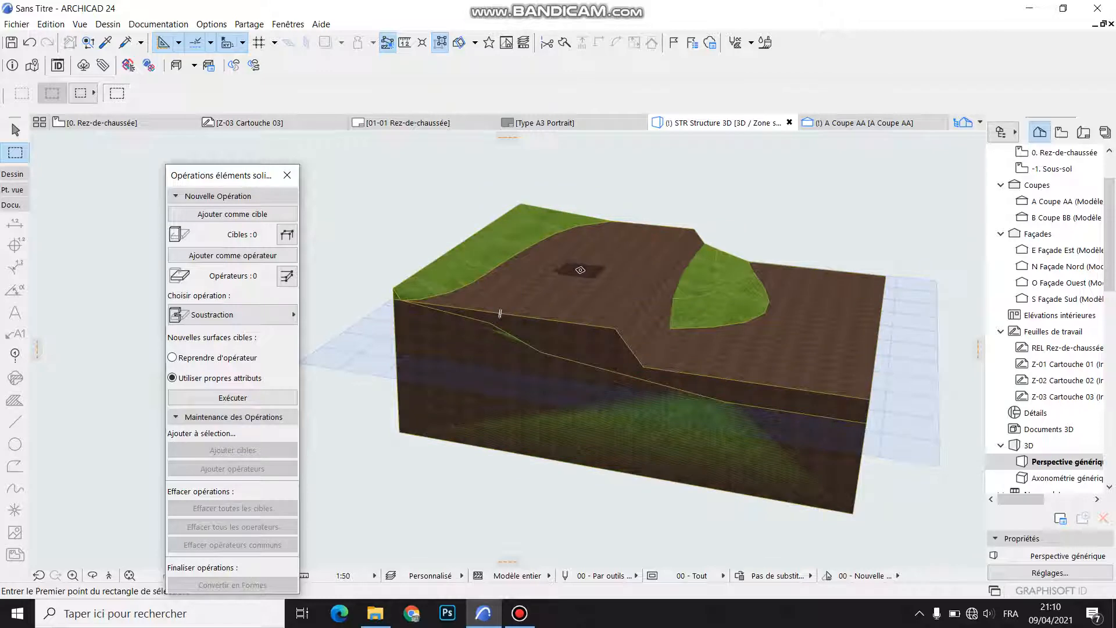
Select the green contoured mesh and add it as the target of a new solid element operation
left_click(604, 326)
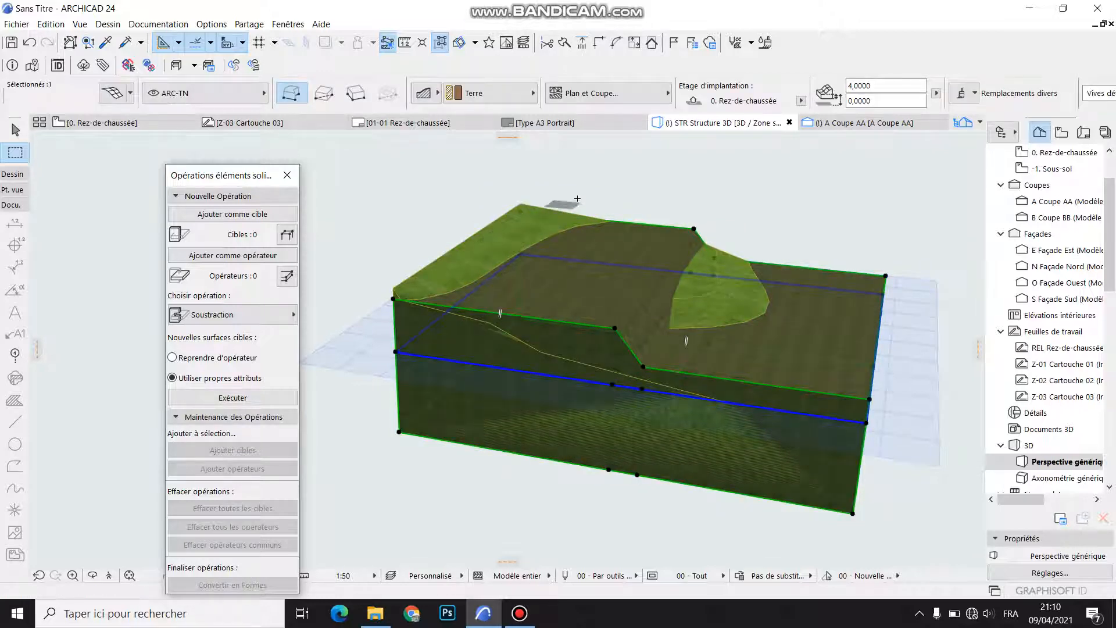
key("Escape")
left_click(540, 217, "shift")
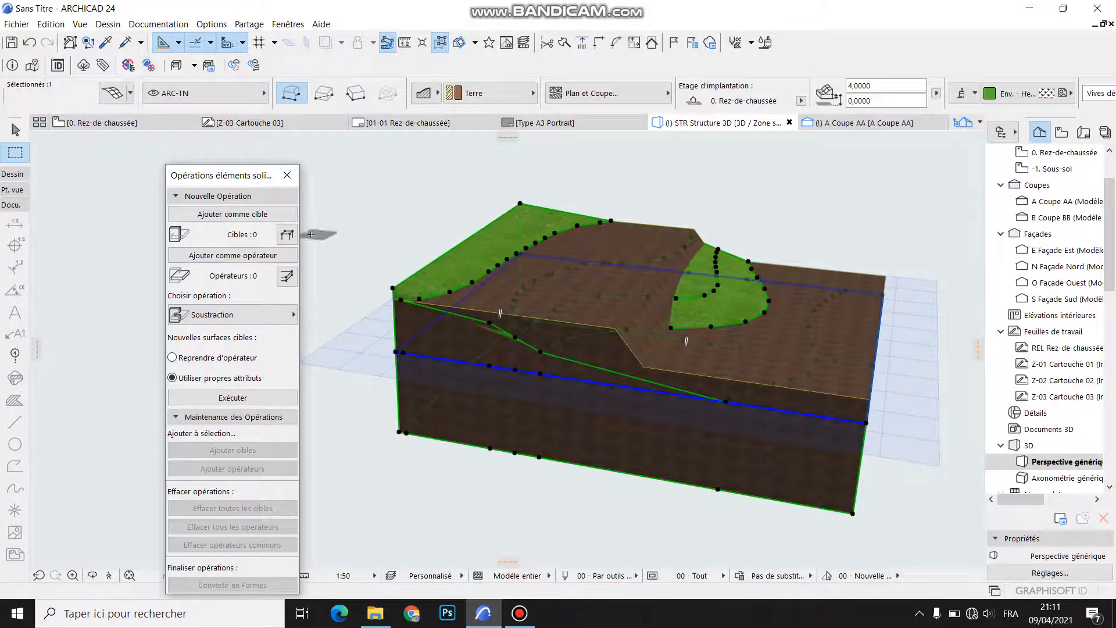
left_click(246, 217)
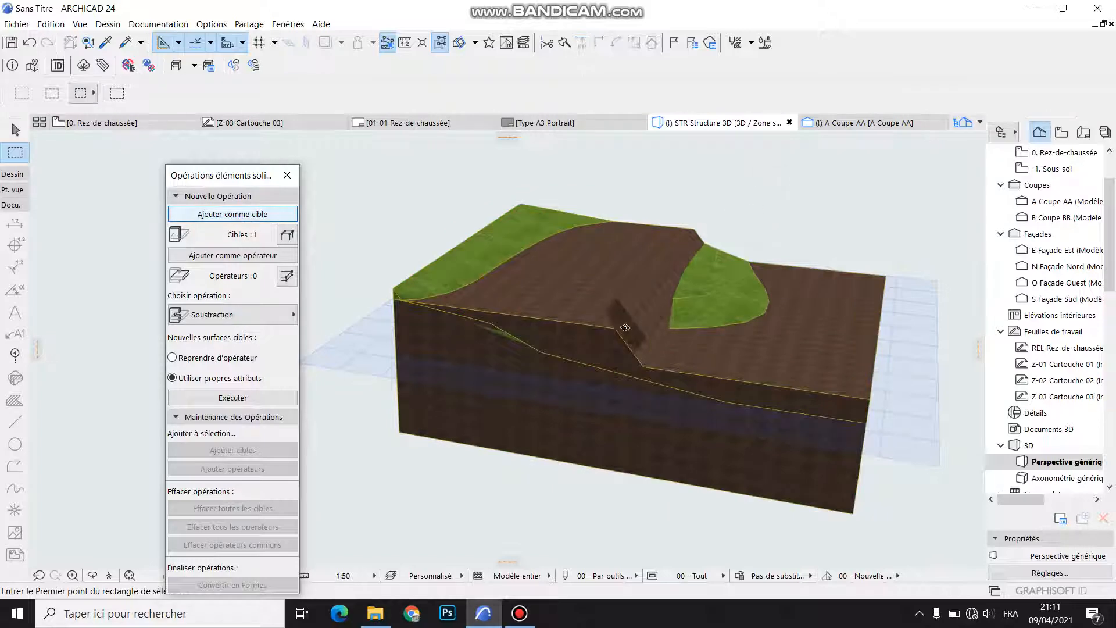
Add the brown mesh as the operator and execute the subtraction from the green target mesh
left_click(618, 332)
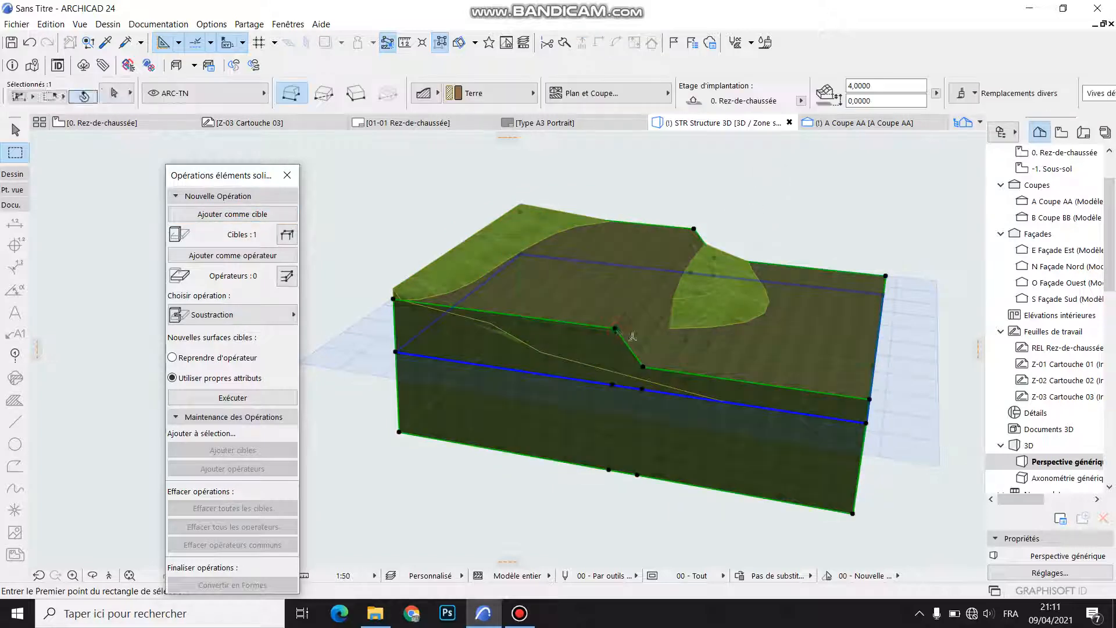
left_click(245, 256)
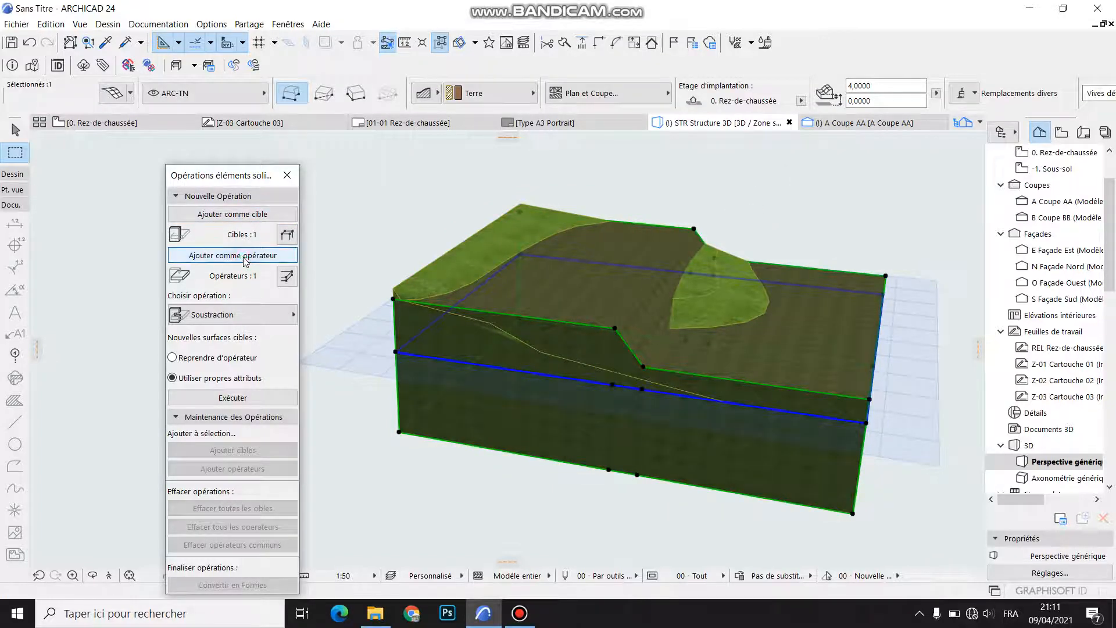
left_click(224, 400)
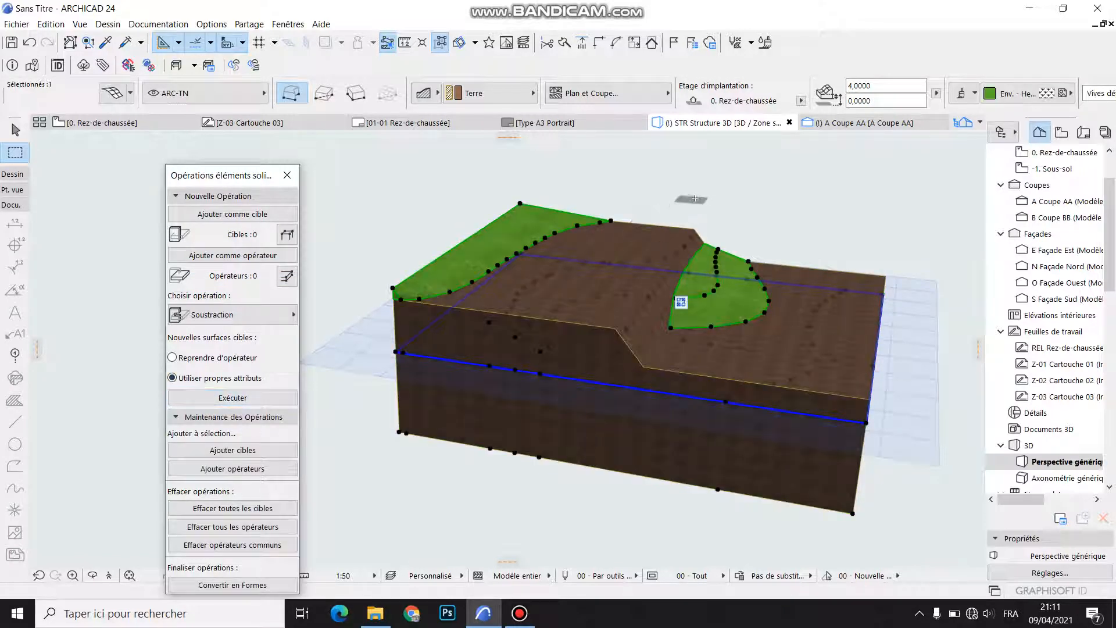
Convert the subtracted green mesh into a morph and delete the brown operator mesh
right_click(710, 188)
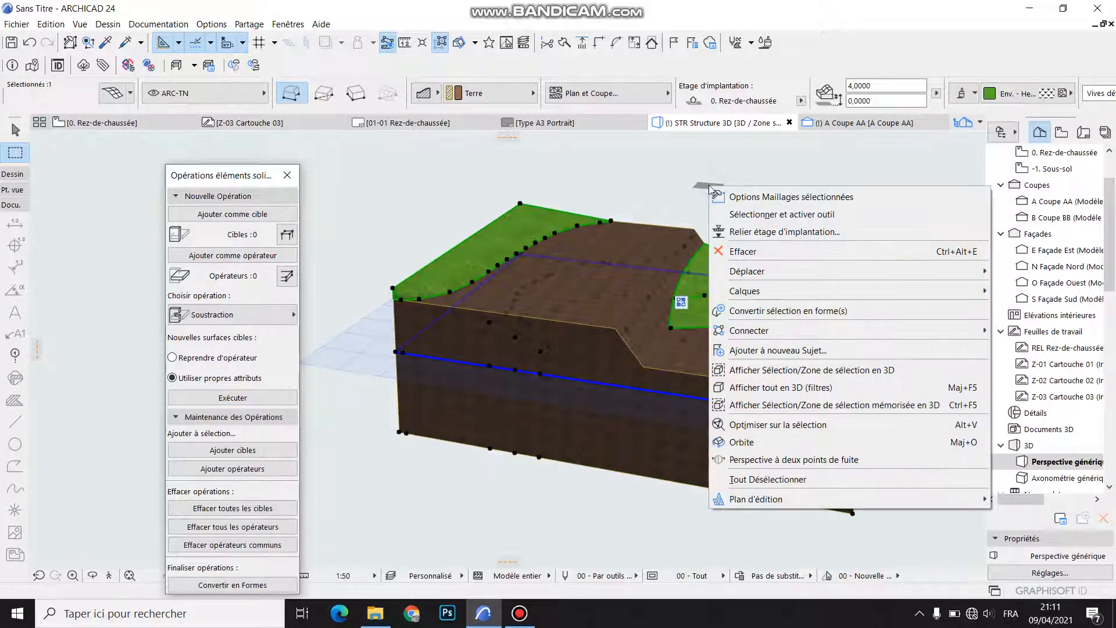
left_click(769, 311)
left_click(637, 278)
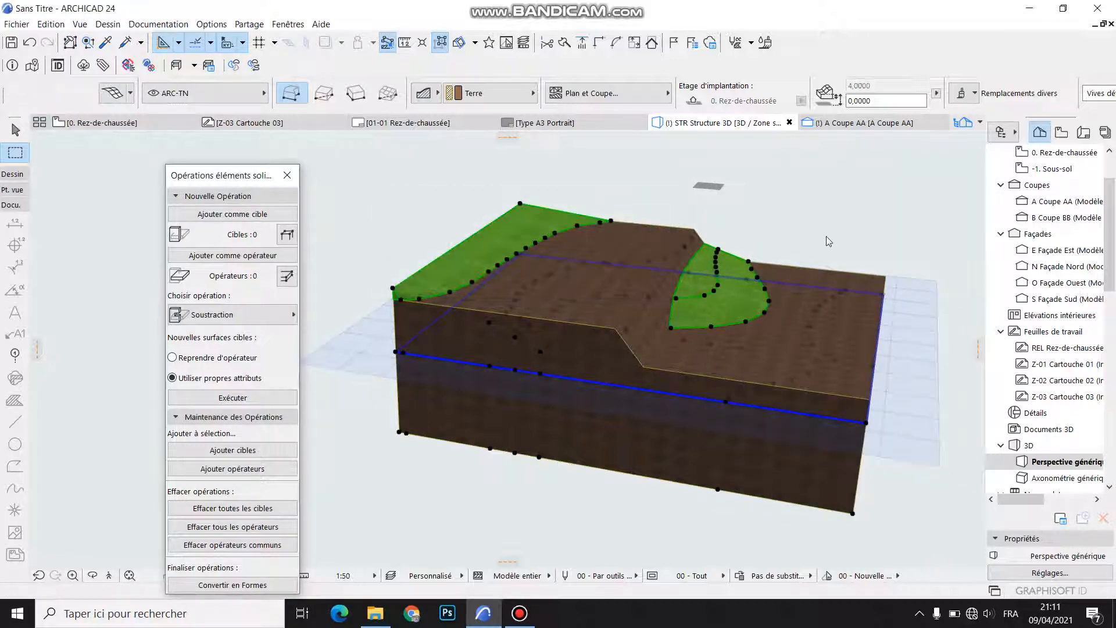
left_click(861, 302)
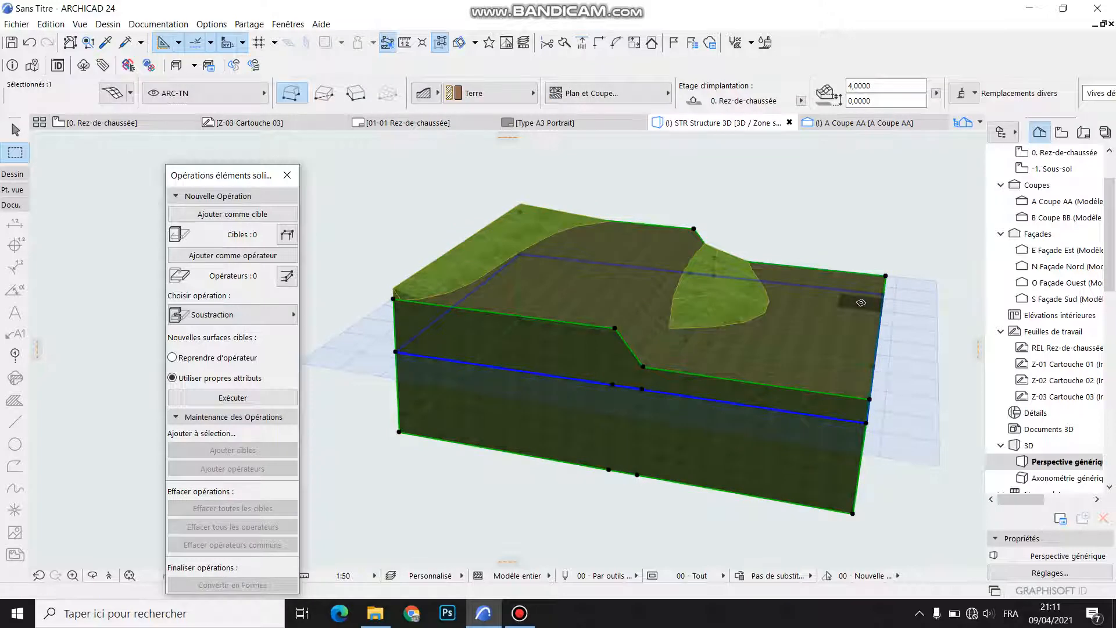
key("Delete")
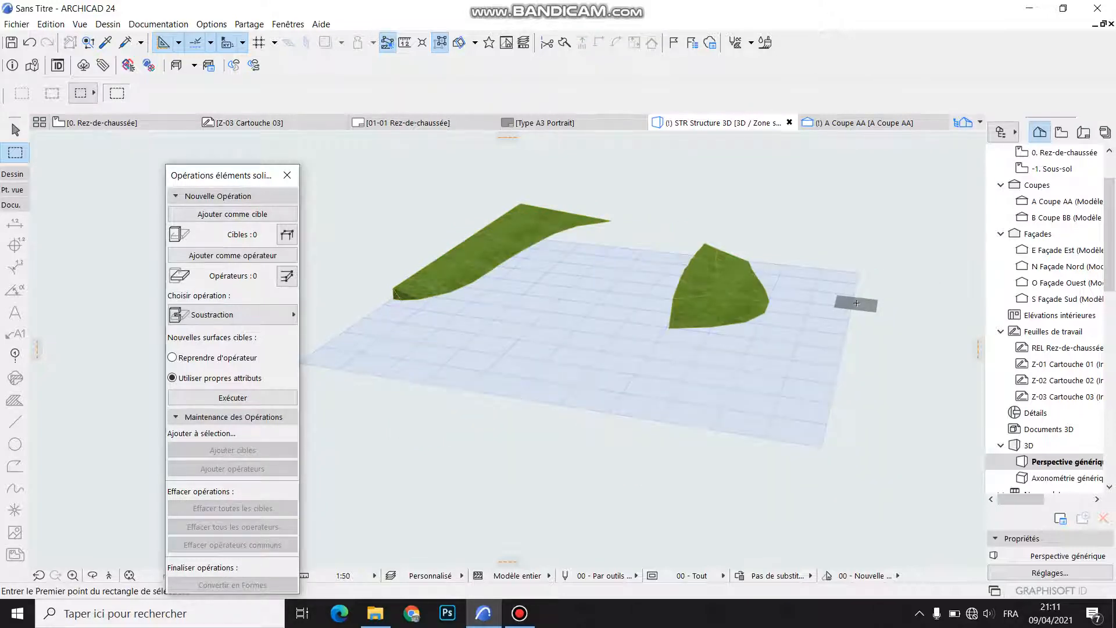
Select both remaining green morph pieces and set their ID to Deblais in the morph settings
scroll(725, 317, "up", 3)
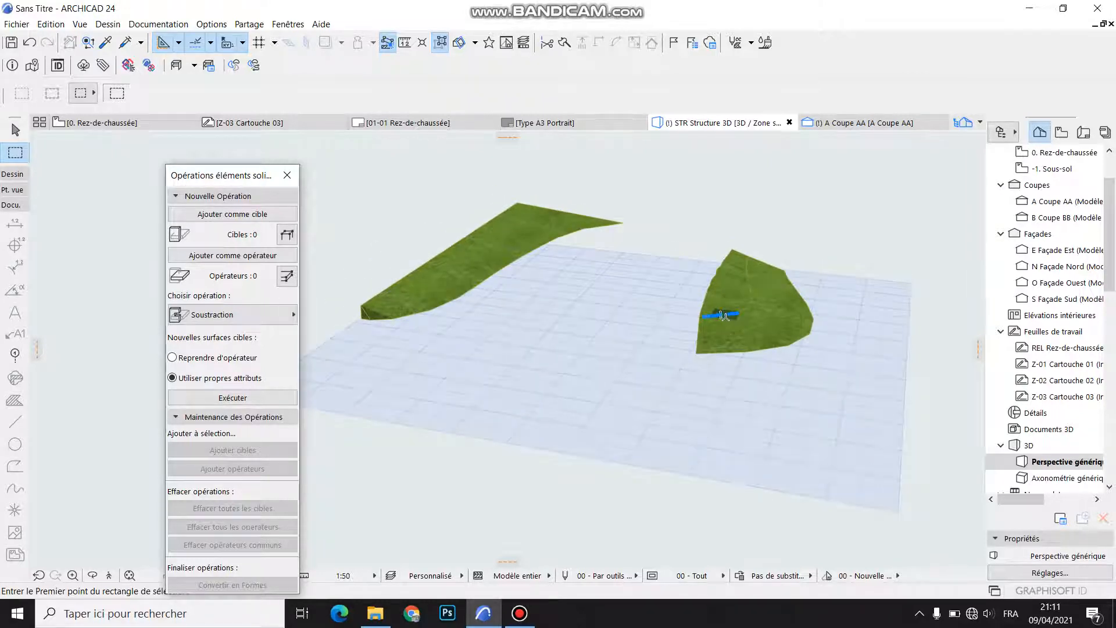
left_click(741, 323)
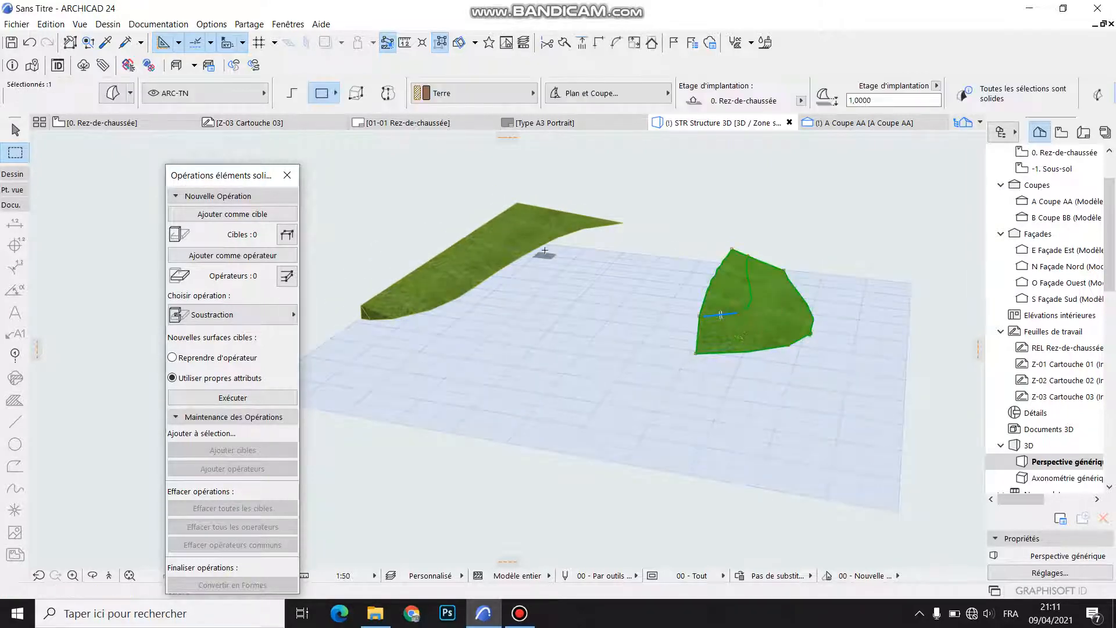
left_click(534, 236, "shift")
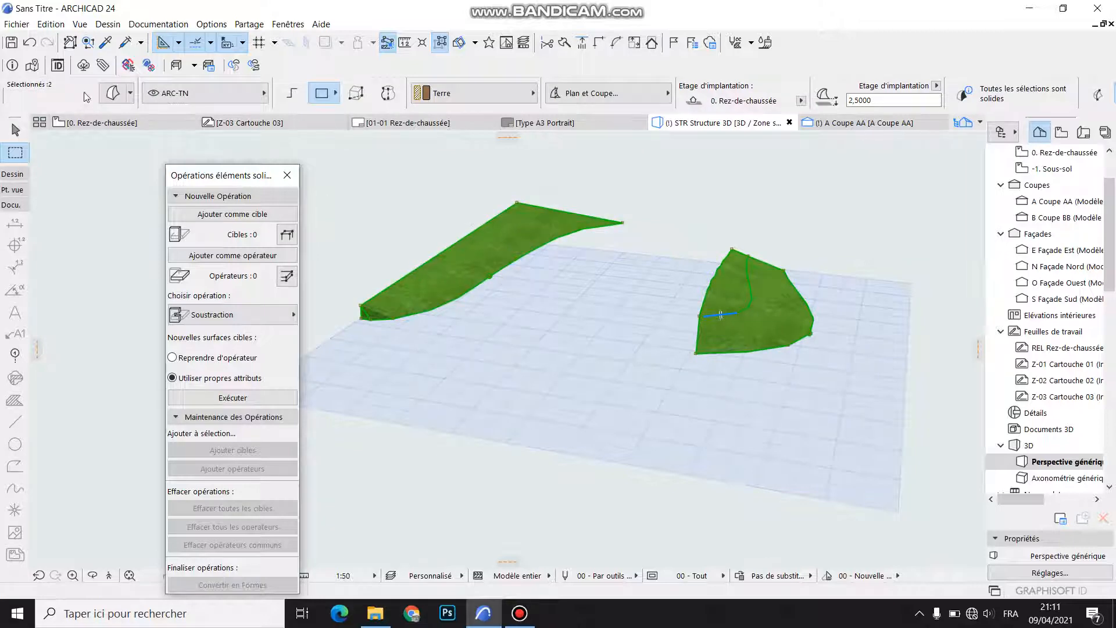
left_click(114, 93)
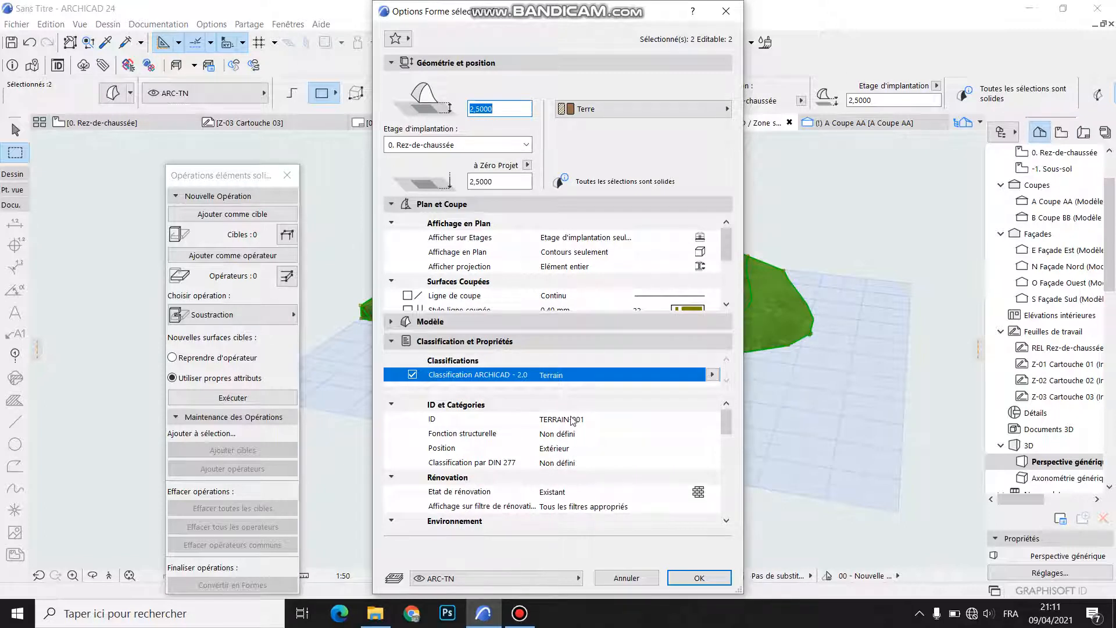
left_click(573, 419)
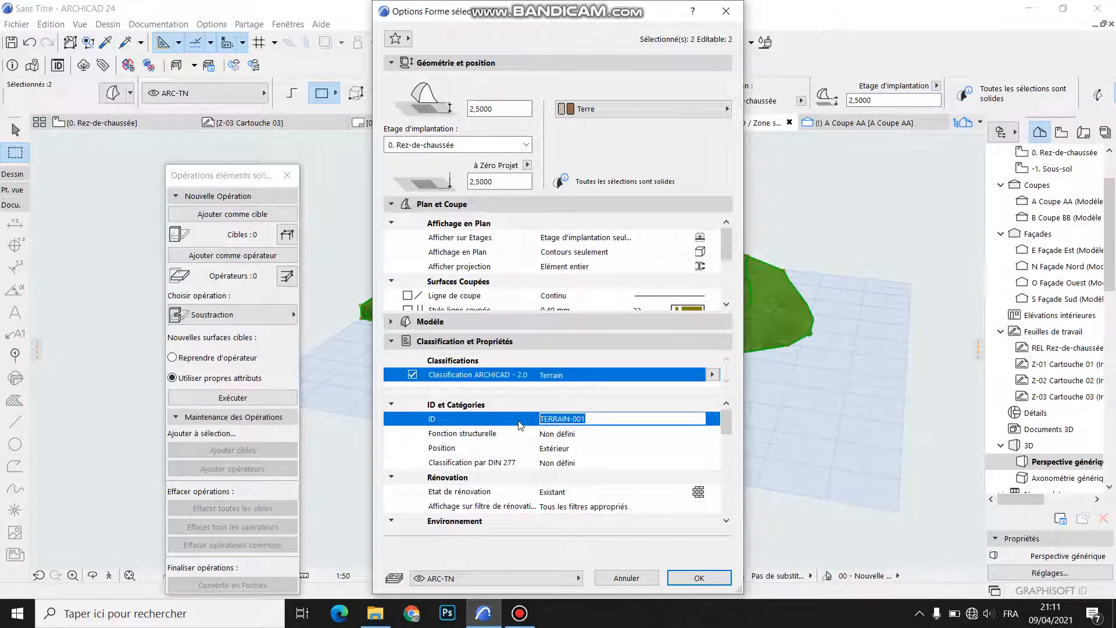
type("Deblais")
left_click(699, 576)
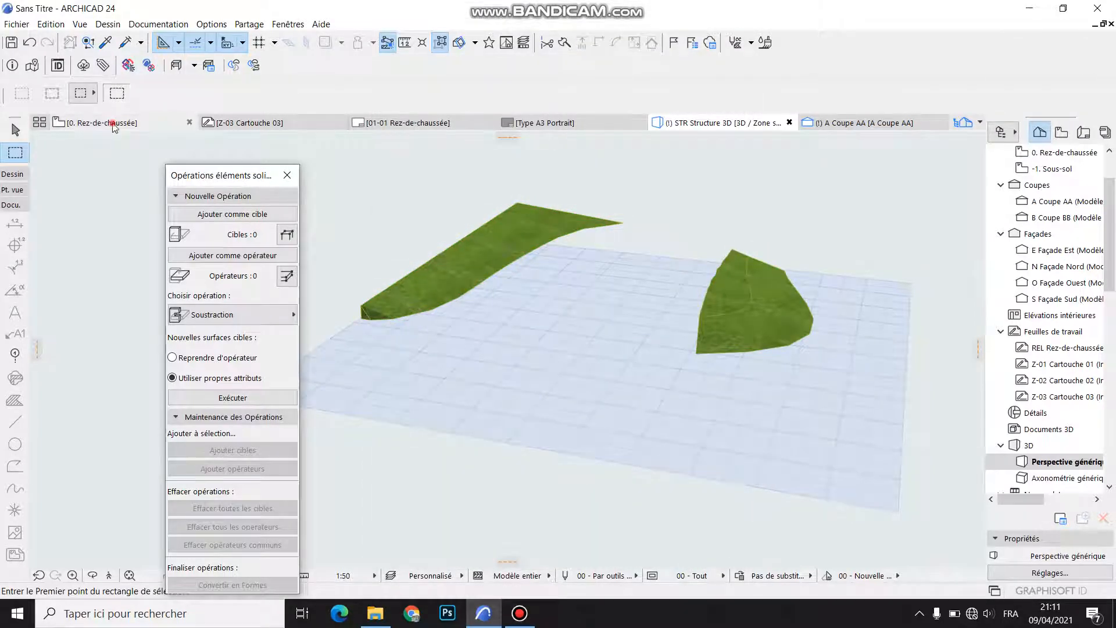
Return to the ground floor plan and remove the marquee around the cut morphs
left_click(110, 122)
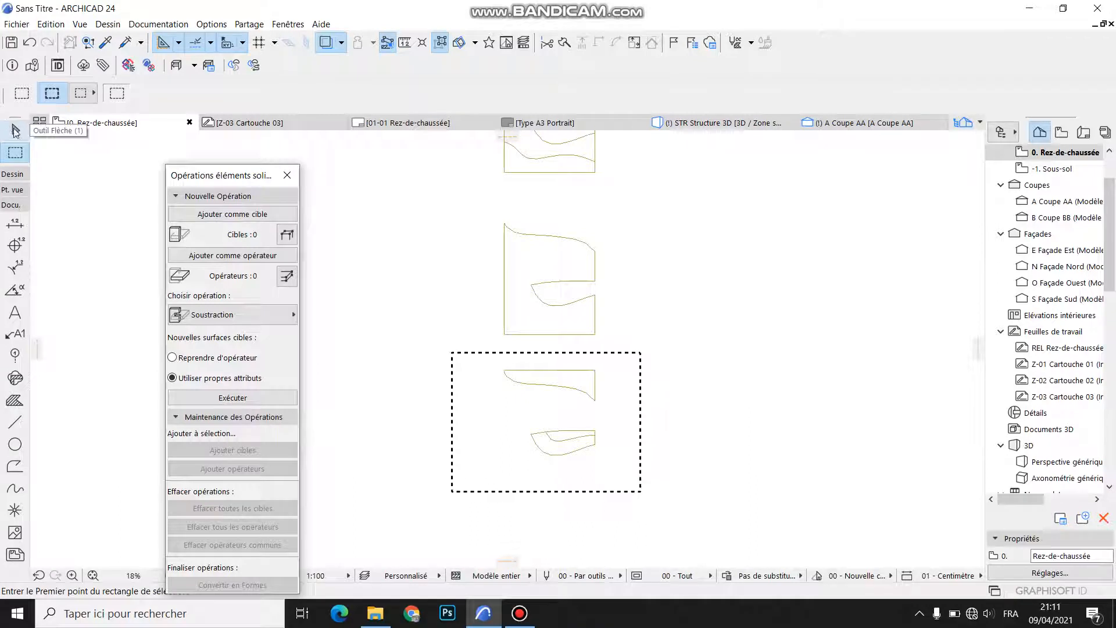
left_click(22, 93)
double_click(721, 359)
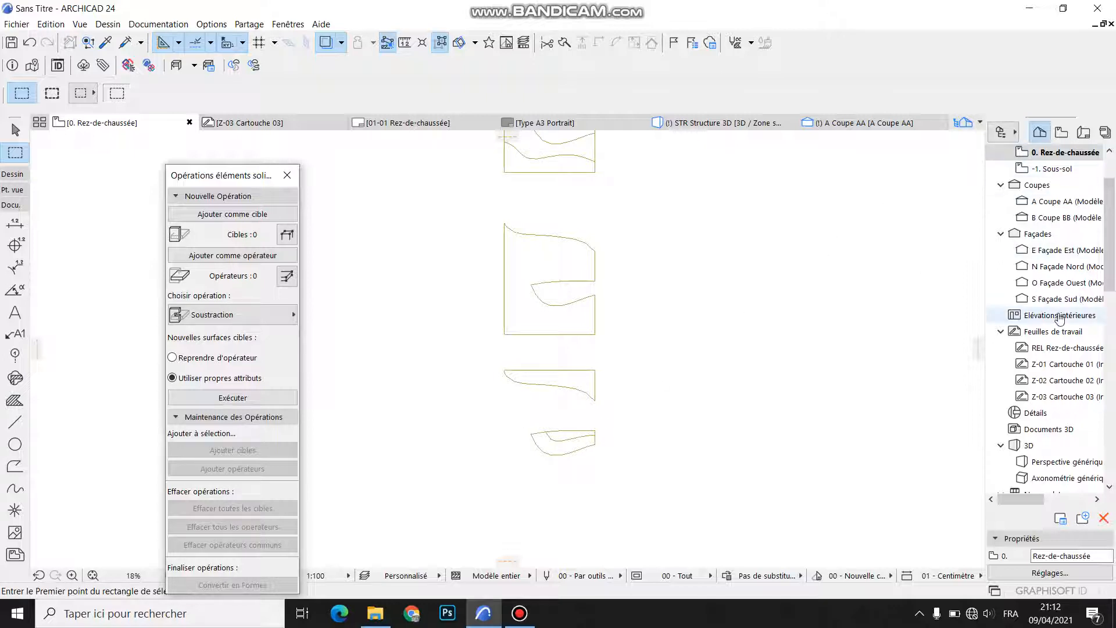
Create a new ELEMENTS schedule configuration named "volume de deblais et de remblais"
scroll(1058, 317, "down", 3)
right_click(1046, 349)
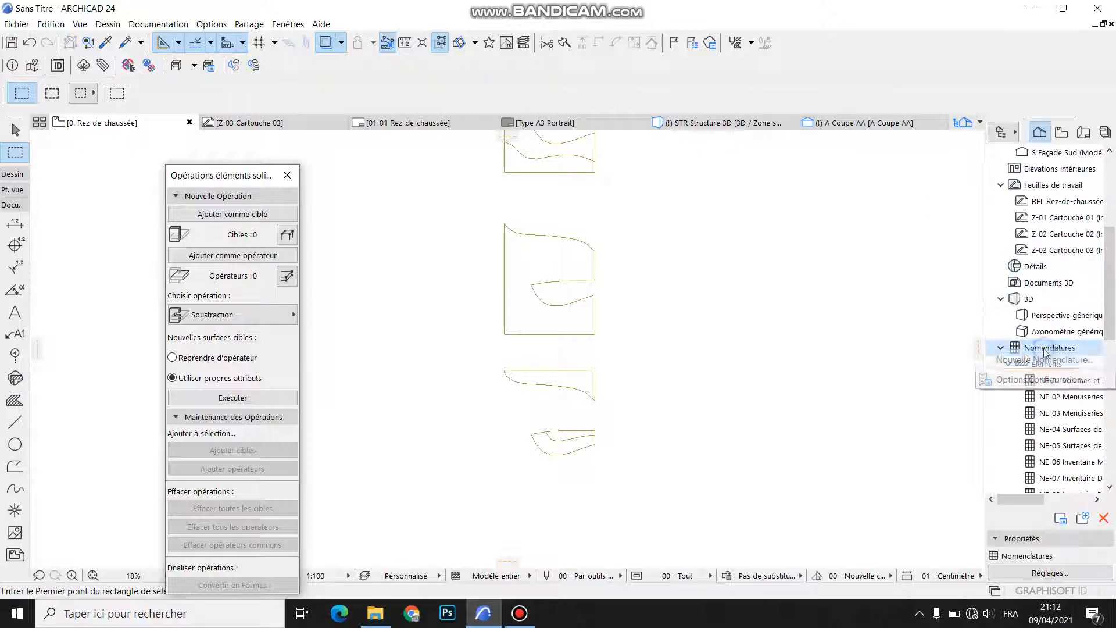
left_click(1035, 361)
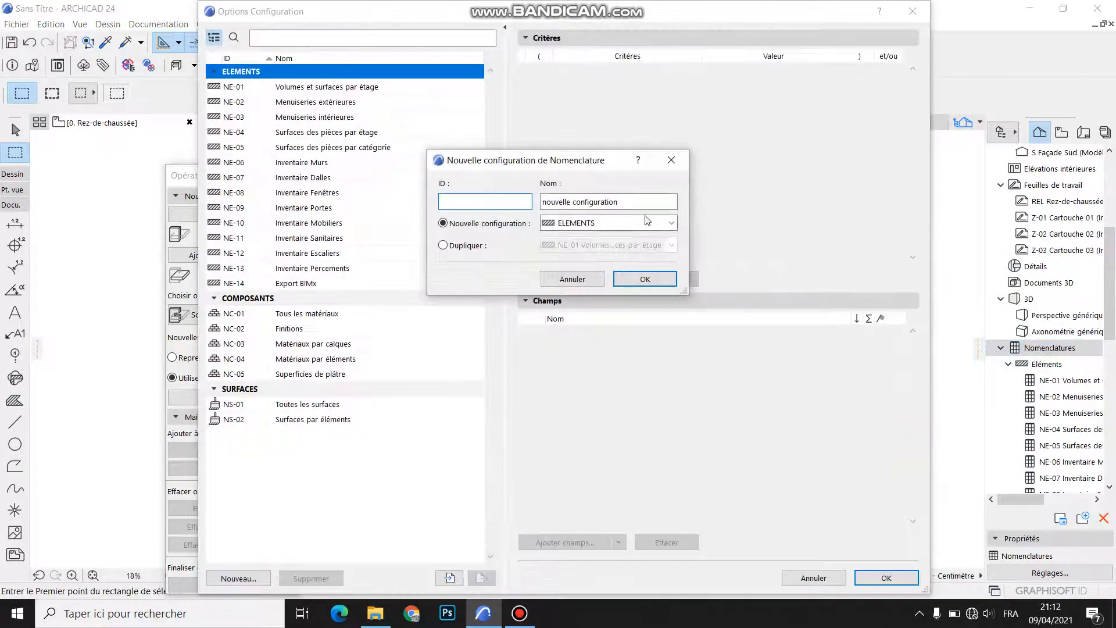
left_click_drag(628, 199, 527, 207)
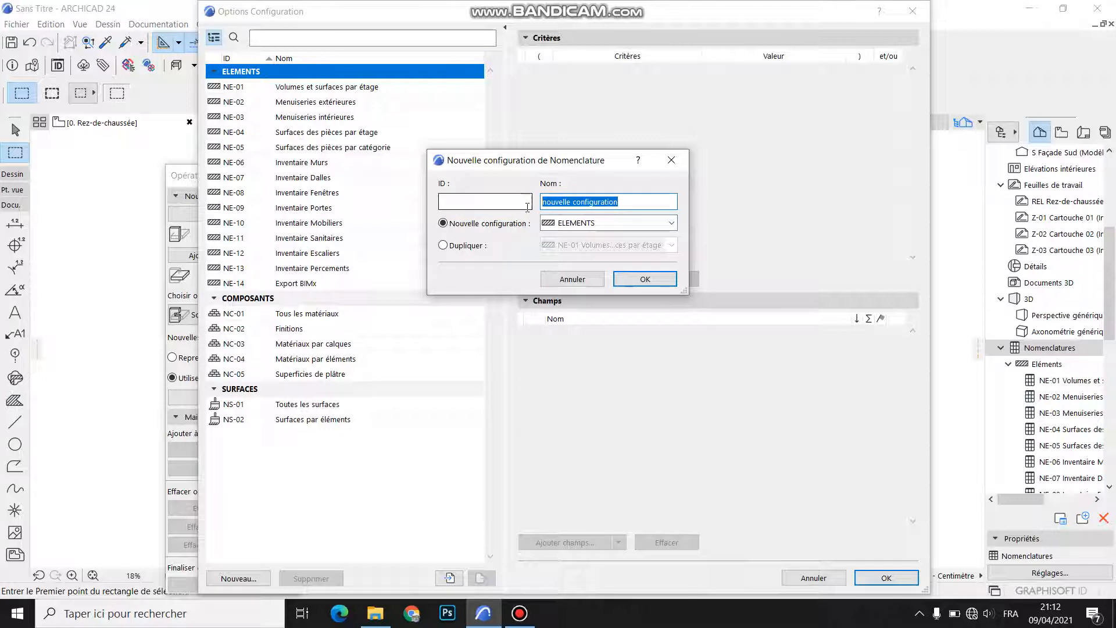
type("v")
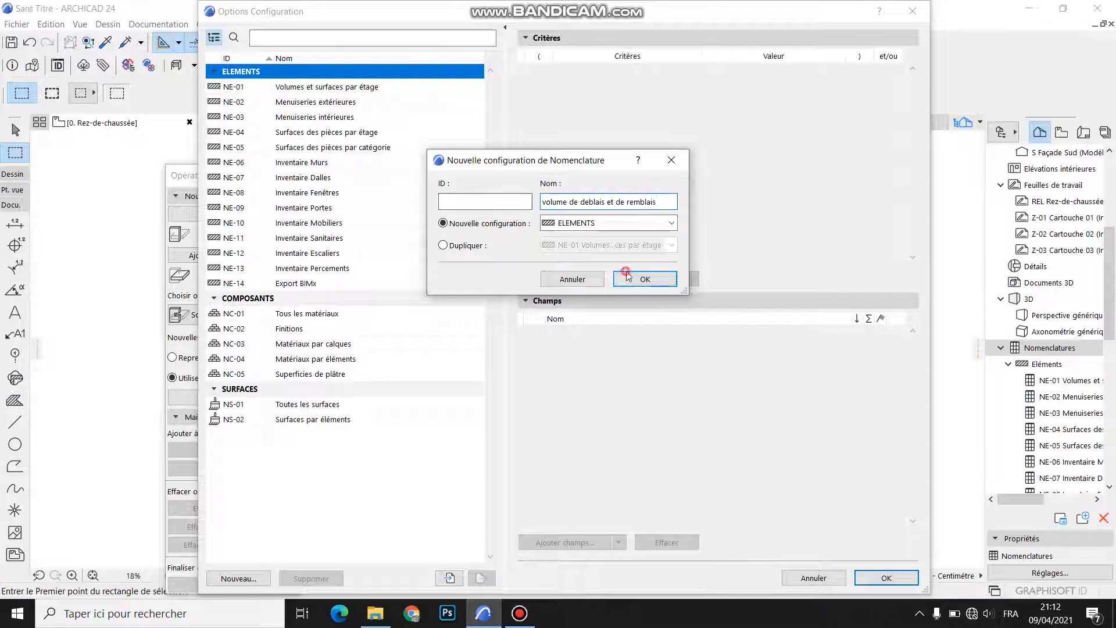
left_click(644, 279)
Set the schedule's element type criterion to Forme
left_click(767, 73)
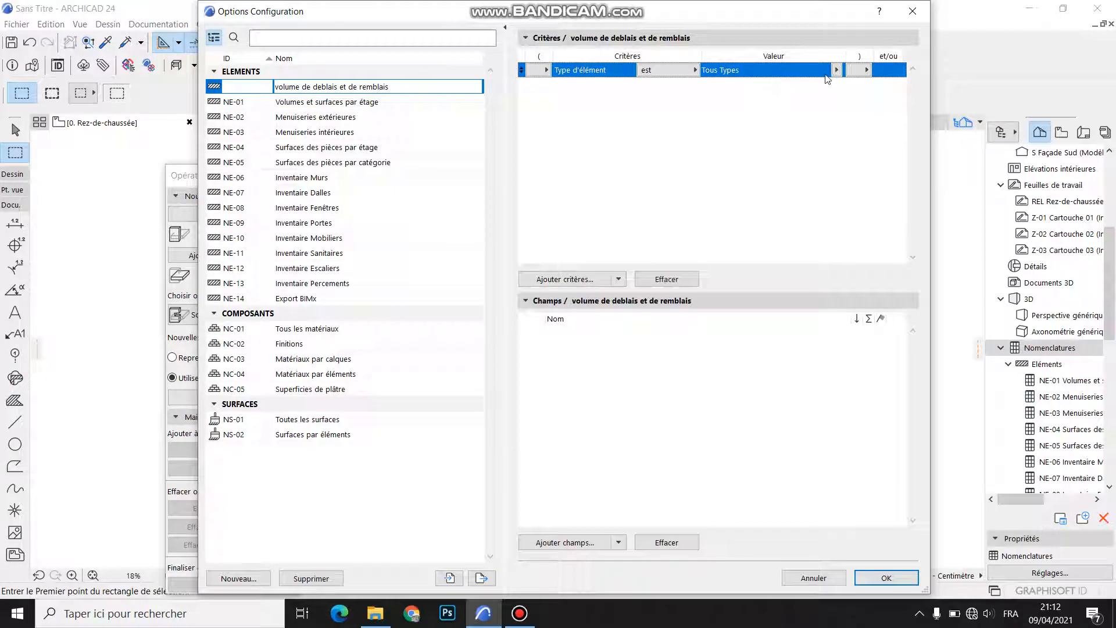
left_click(835, 70)
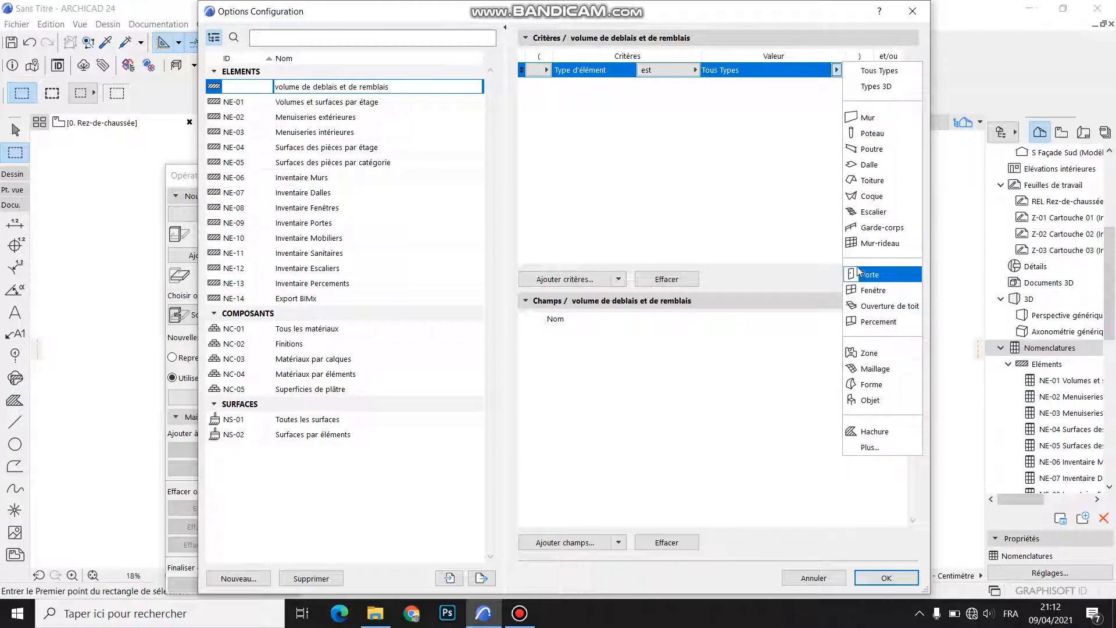
left_click(867, 385)
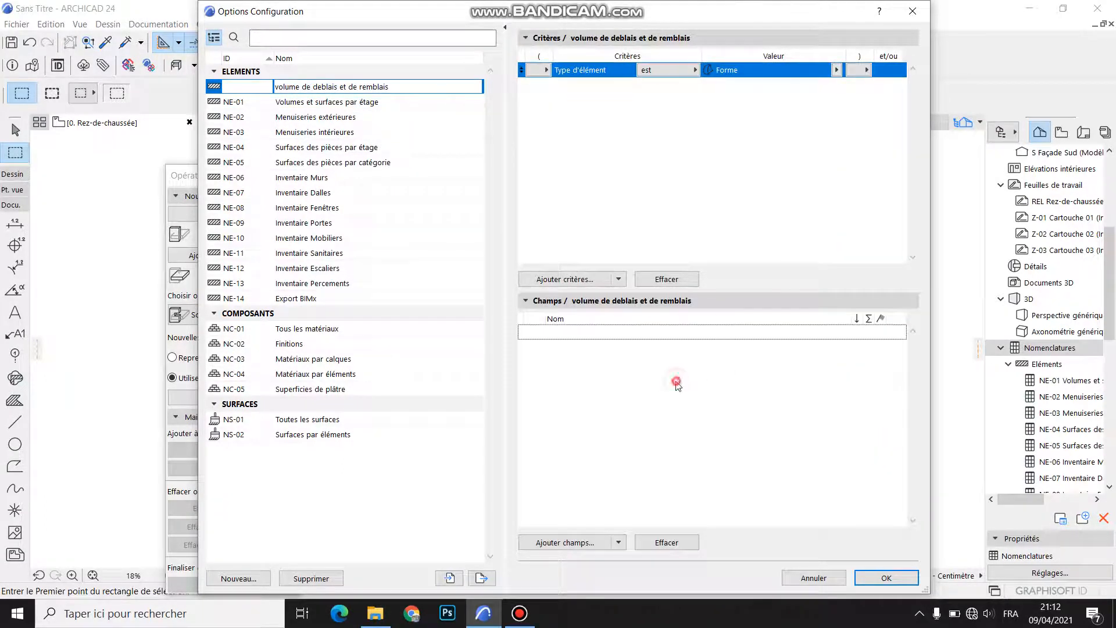
Add the general field "ID de l'élément" to the schedule's fields
left_click(591, 542)
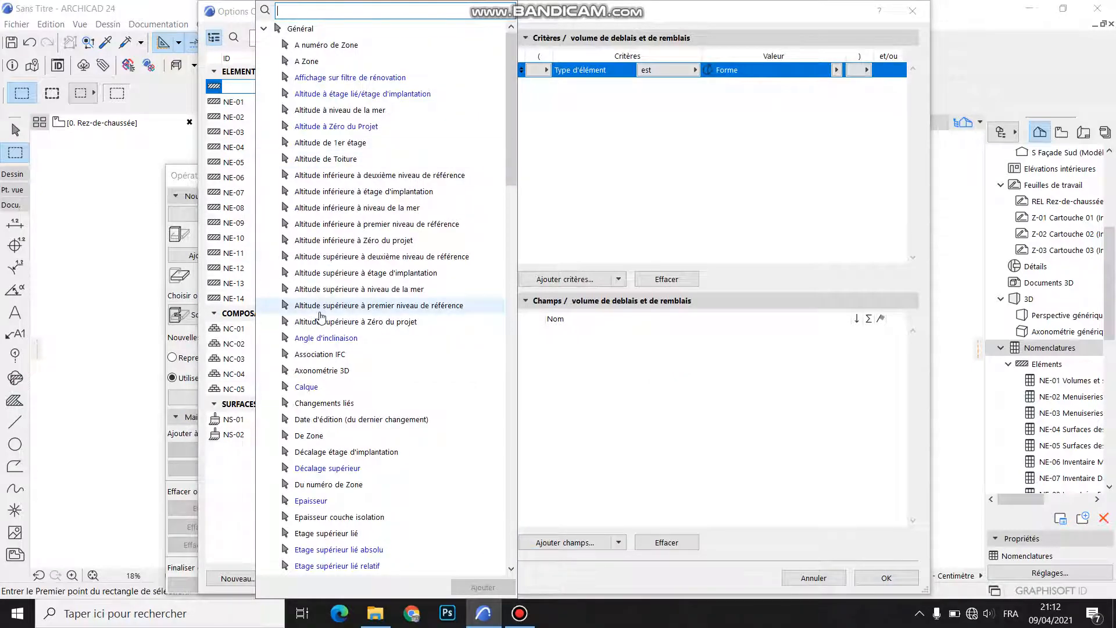
scroll(320, 317, "down", 3)
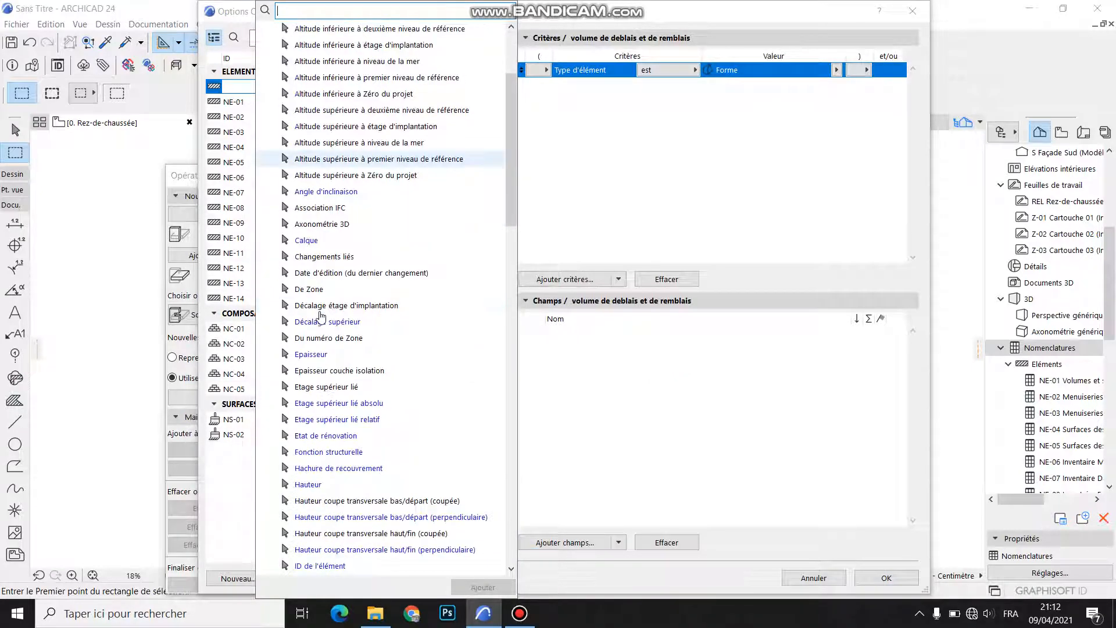
scroll(323, 401, "down", 2)
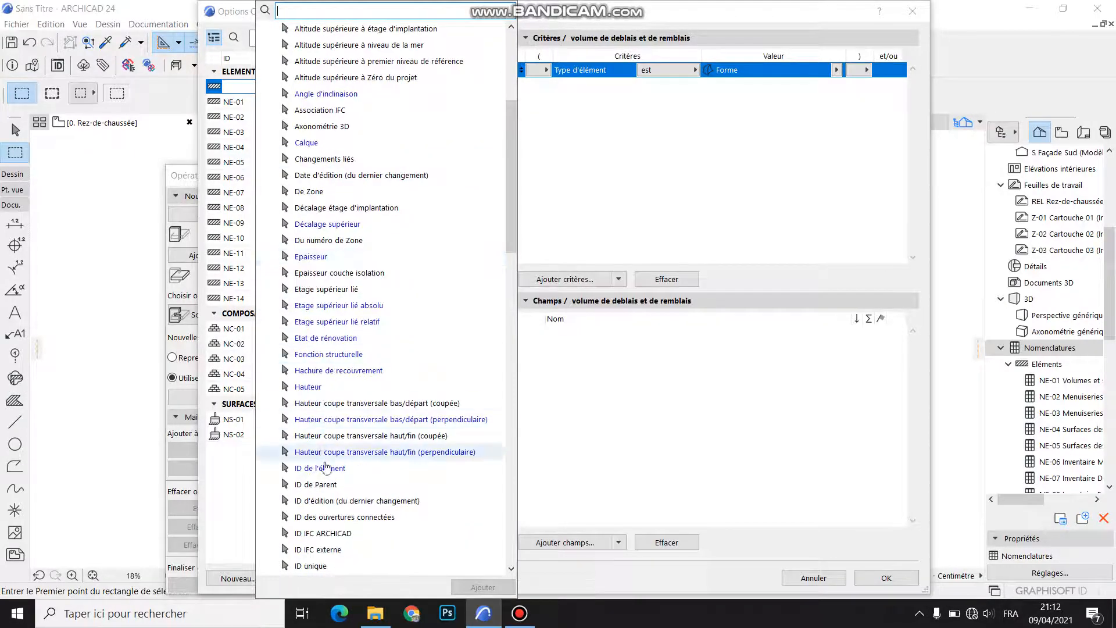
double_click(326, 468)
Add the Forme field "Volume (par étage)" with its sum turned on, and save the schedule configuration
scroll(328, 459, "down", 10)
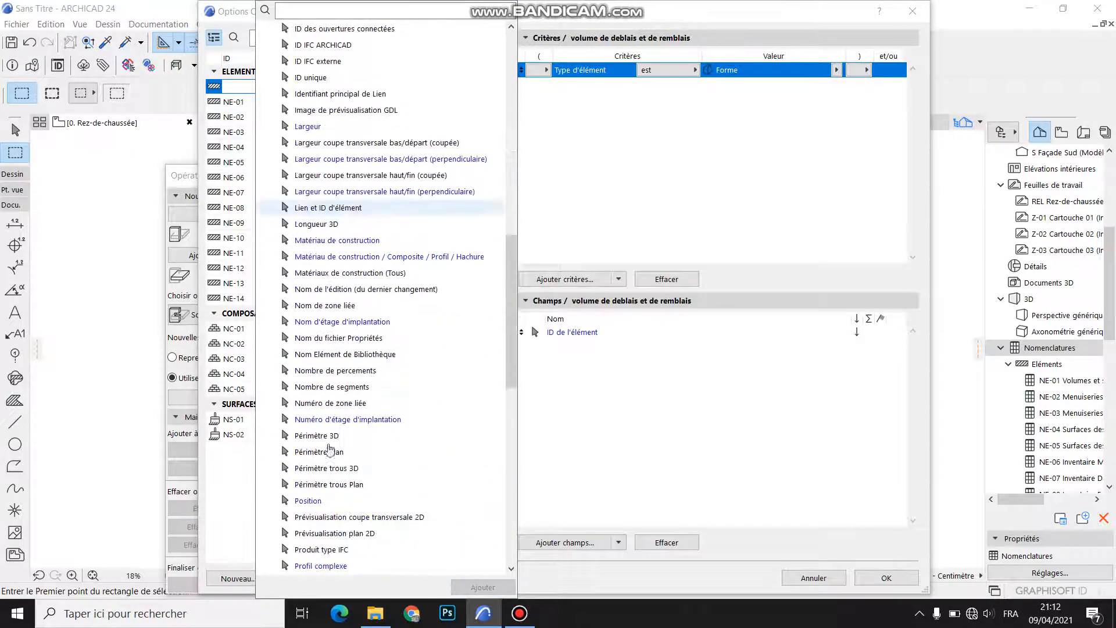
scroll(297, 186, "up", 20)
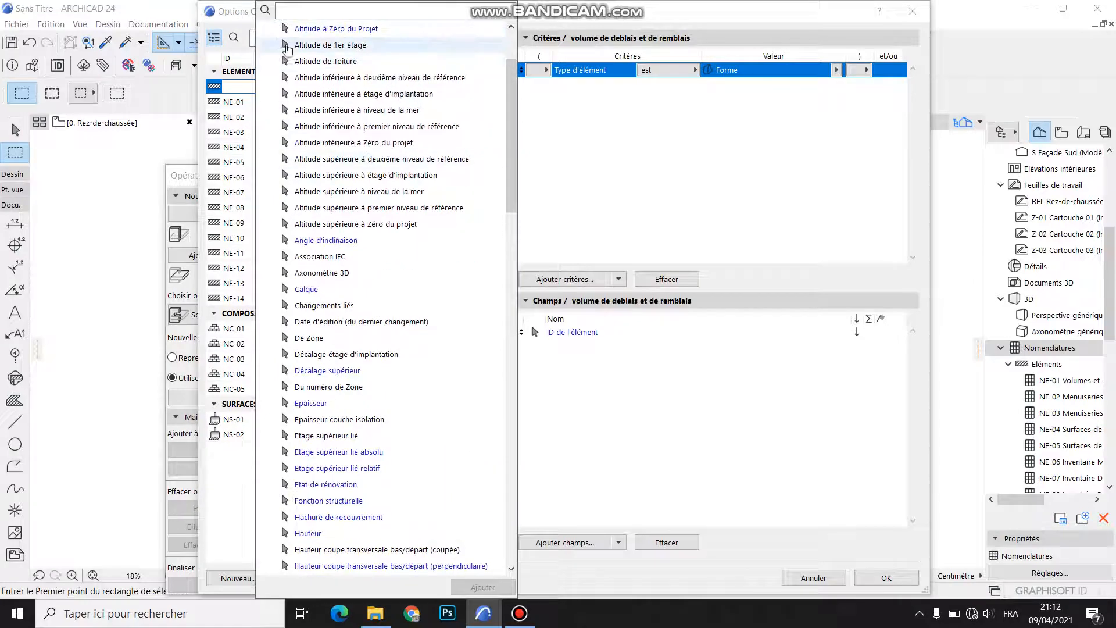
scroll(287, 50, "up", 2)
left_click(264, 29)
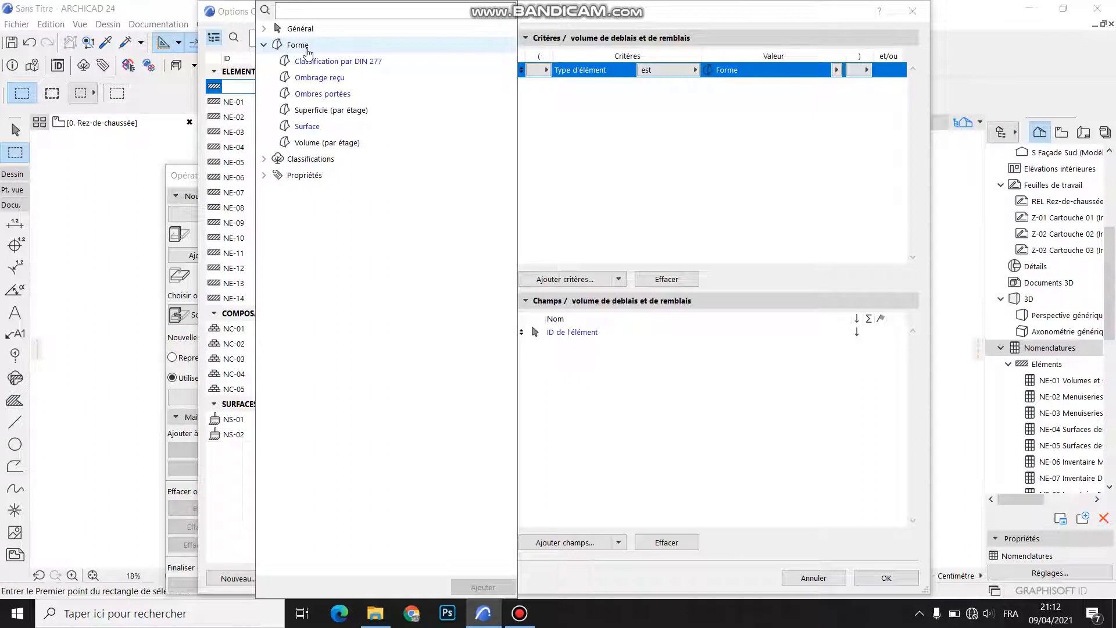
double_click(310, 146)
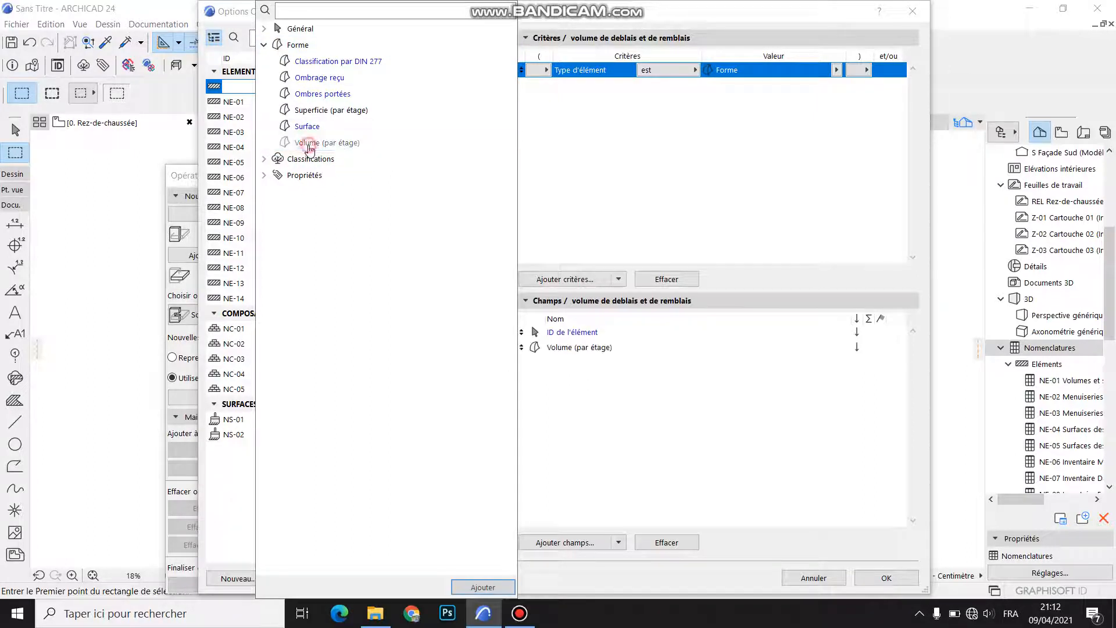
left_click(672, 384)
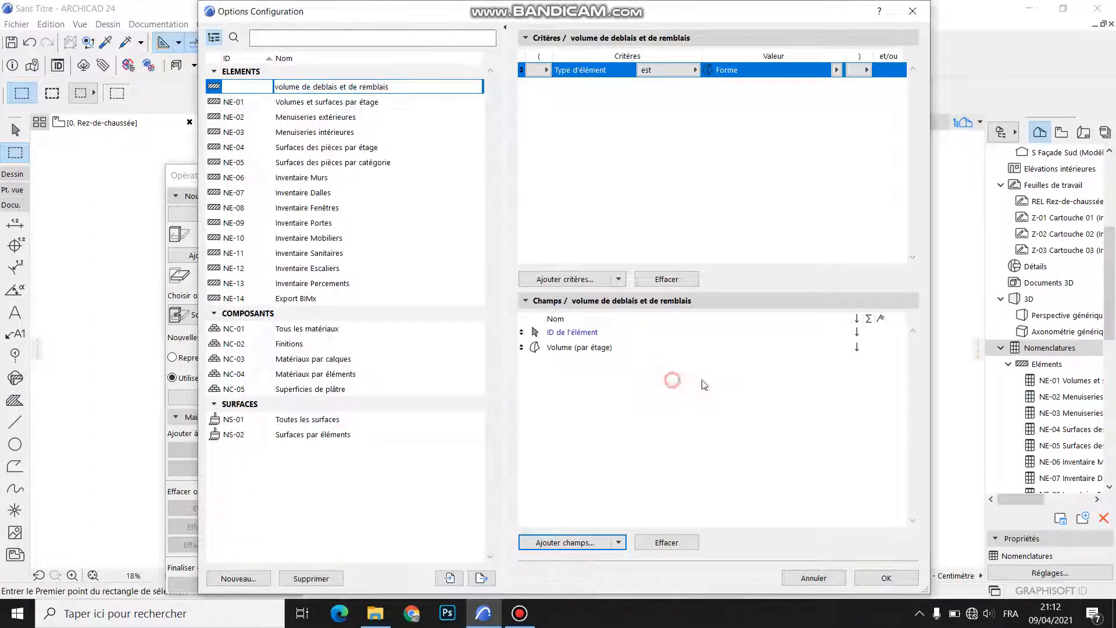
left_click(872, 353)
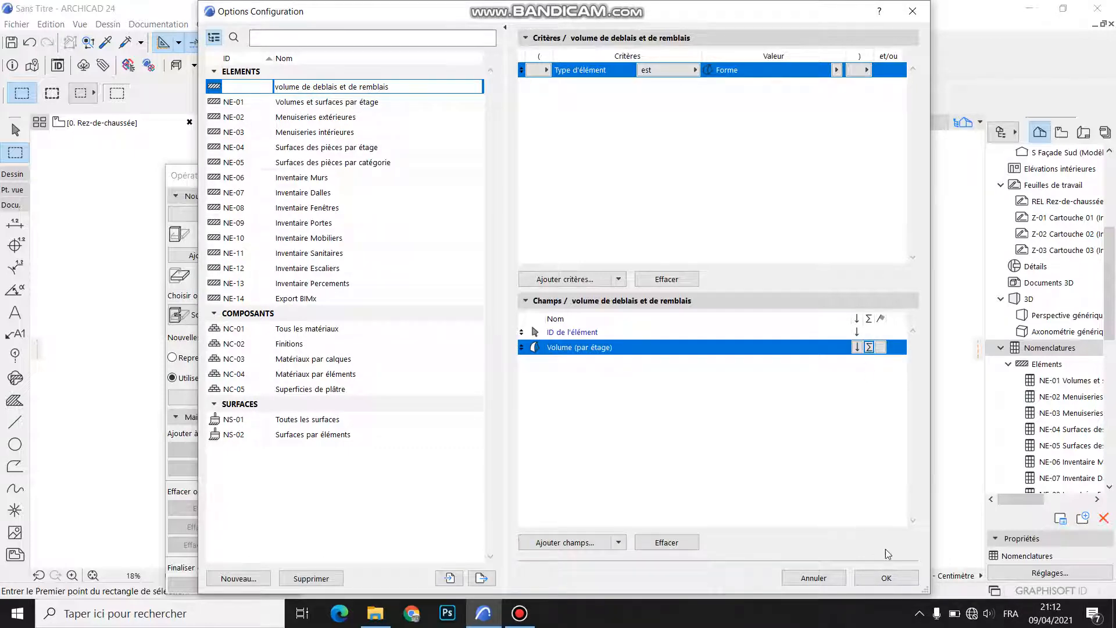
left_click(894, 578)
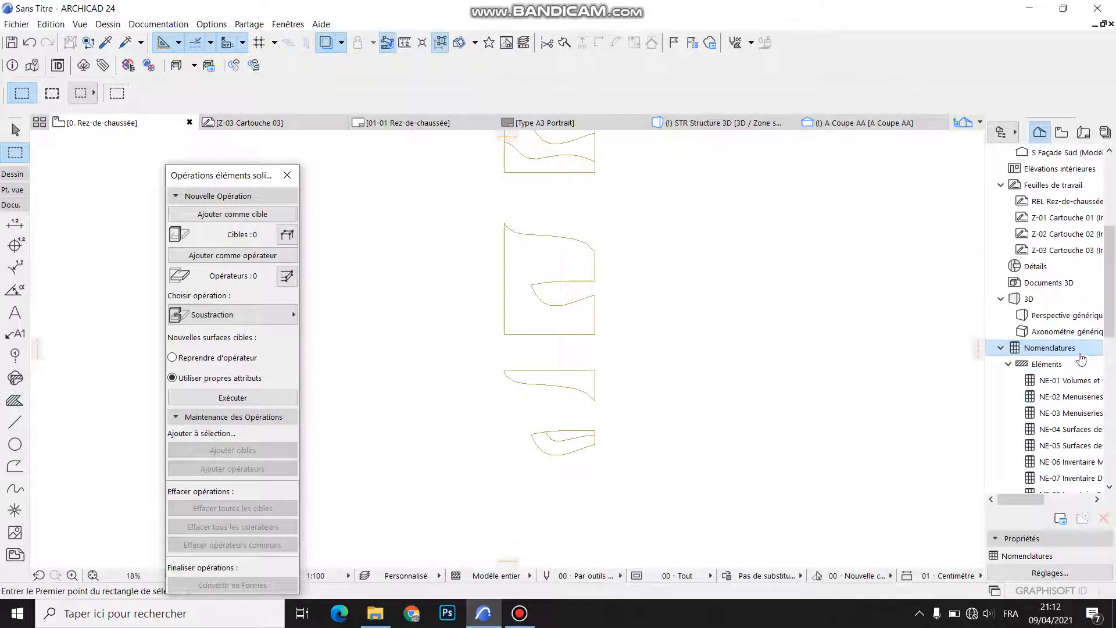
Open the "volume de deblais et de remblais" schedule from the element schedules
scroll(1062, 384, "down", 5)
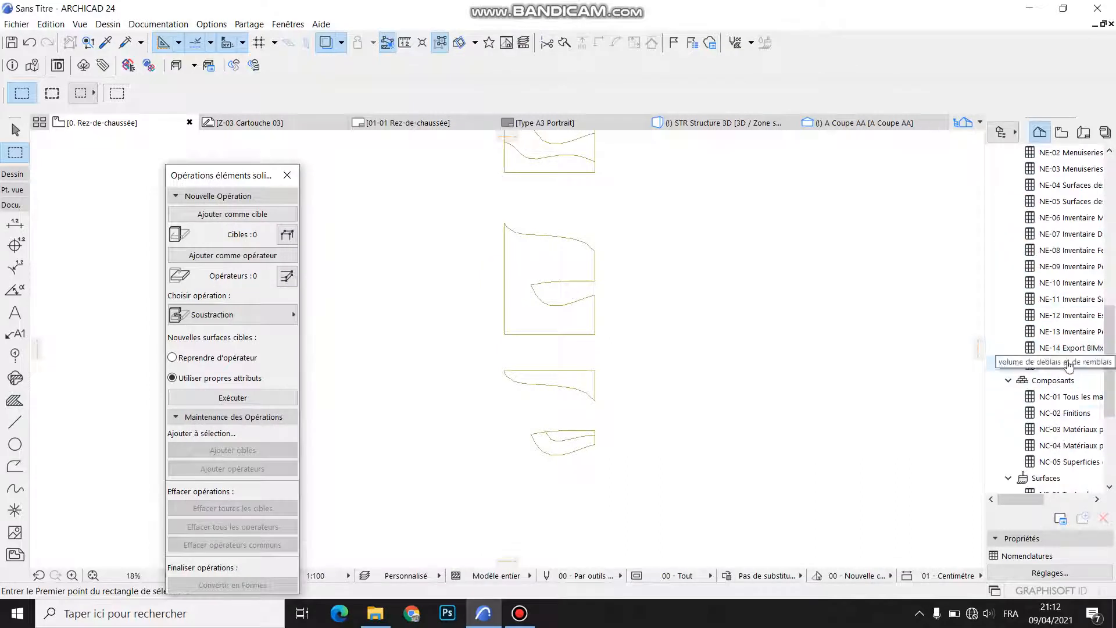
right_click(1062, 364)
key("Escape")
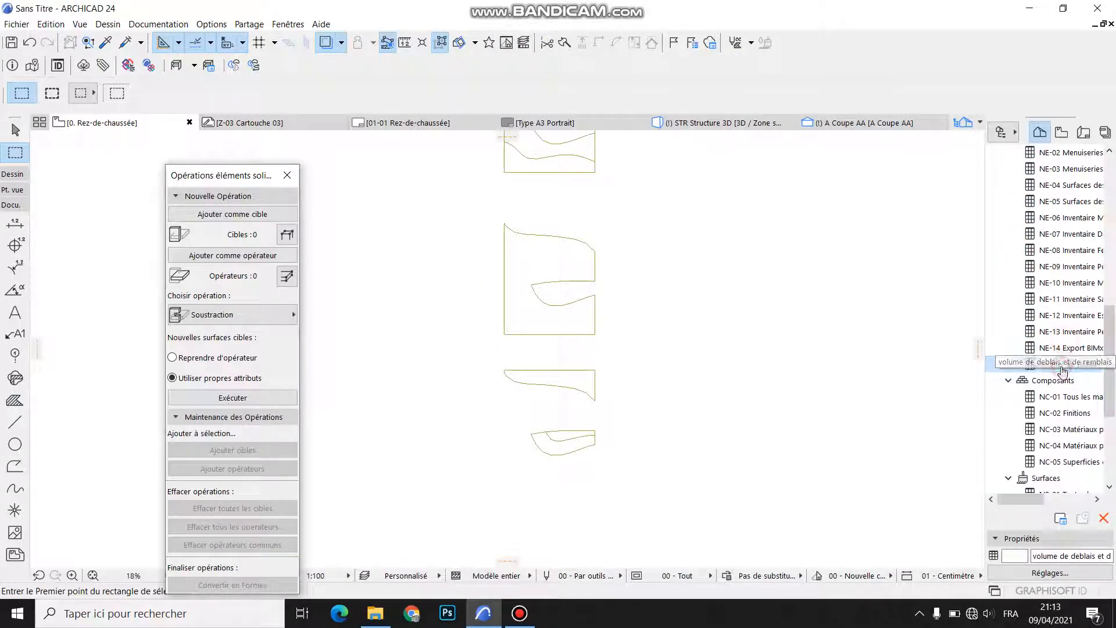
double_click(1061, 365)
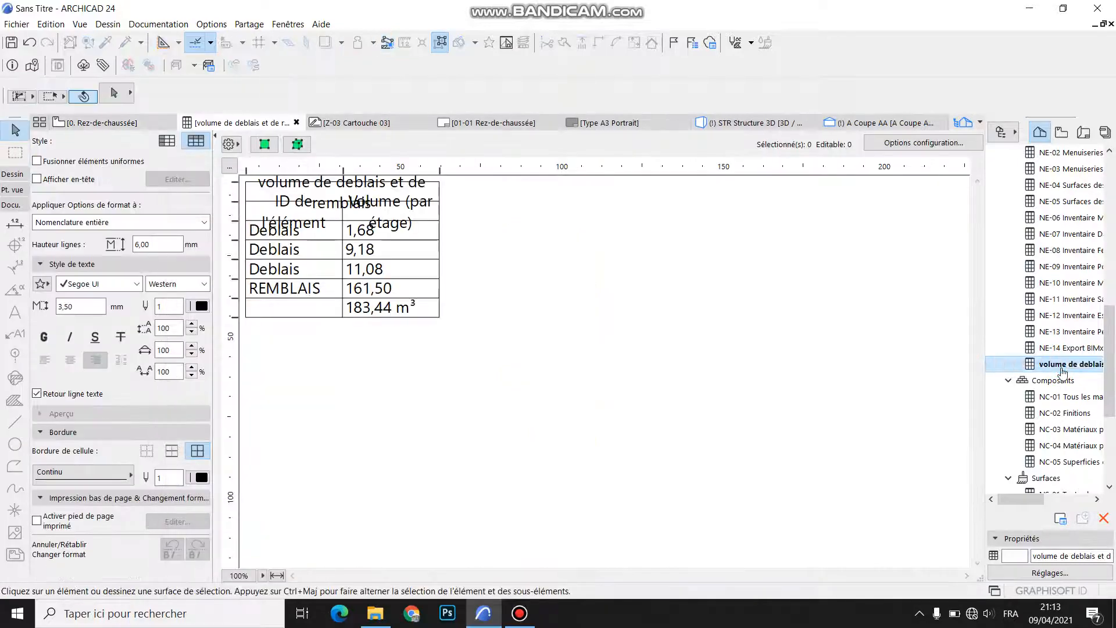
Turn on merging of uniform elements and header display for the deblais and remblais volume schedule
left_click(79, 163)
left_click(71, 180)
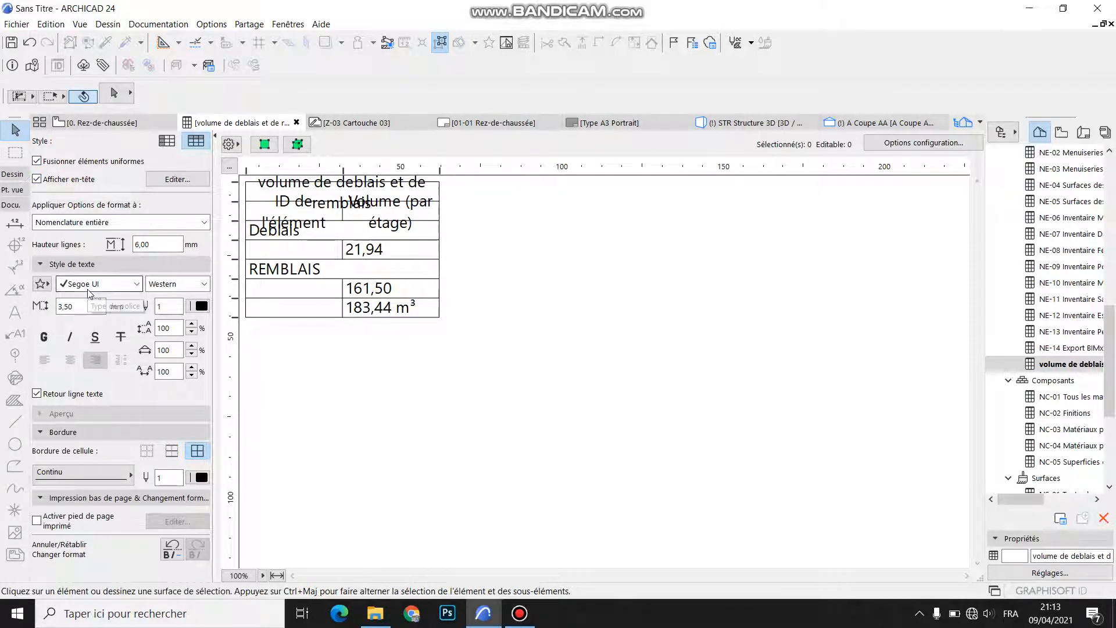
Set the text size of the entire schedule to 2,50 mm
left_click(82, 304)
left_click_drag(82, 305, 38, 314)
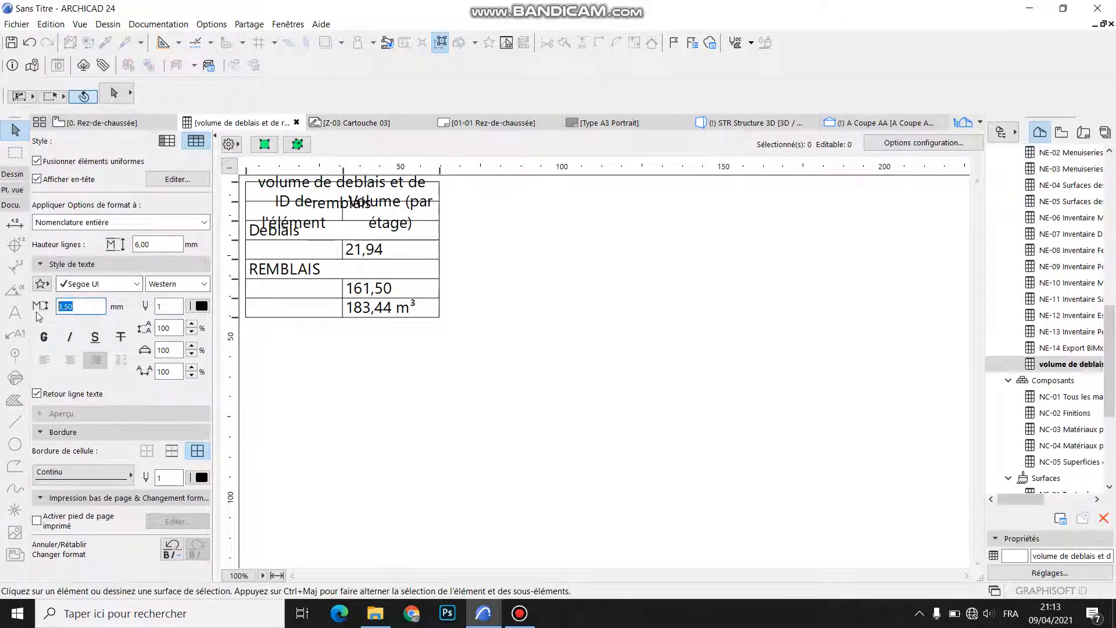
type("2,50")
key("Return")
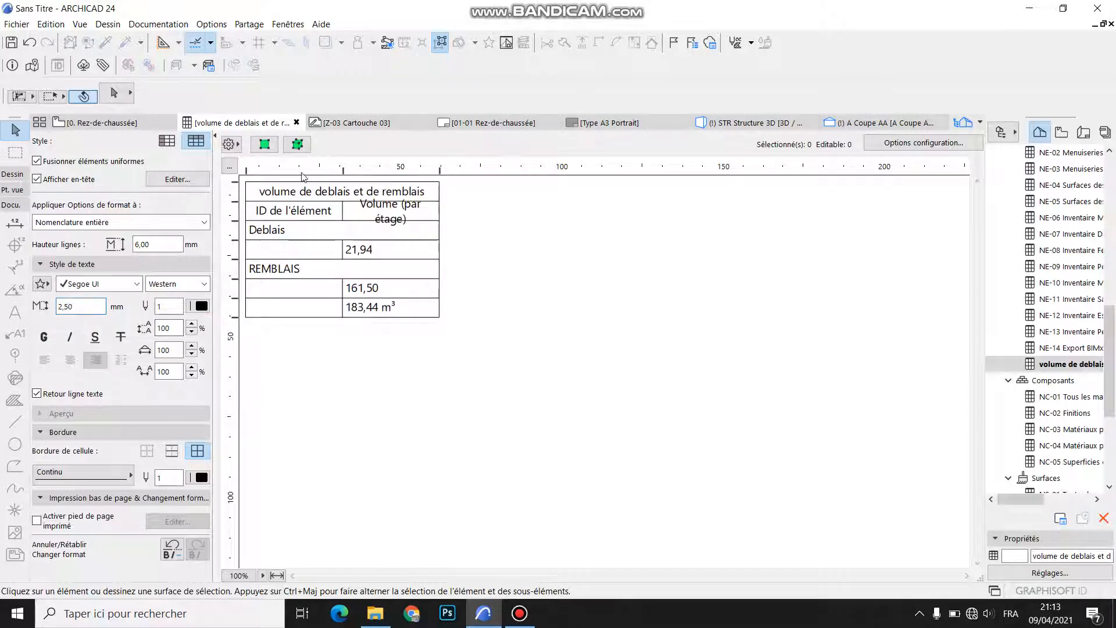
Widen the element ID column to about 46 mm and the volume column to about 54 mm, and select the Deblais volume cell
left_click_drag(340, 172, 395, 170)
left_click_drag(491, 174, 568, 182)
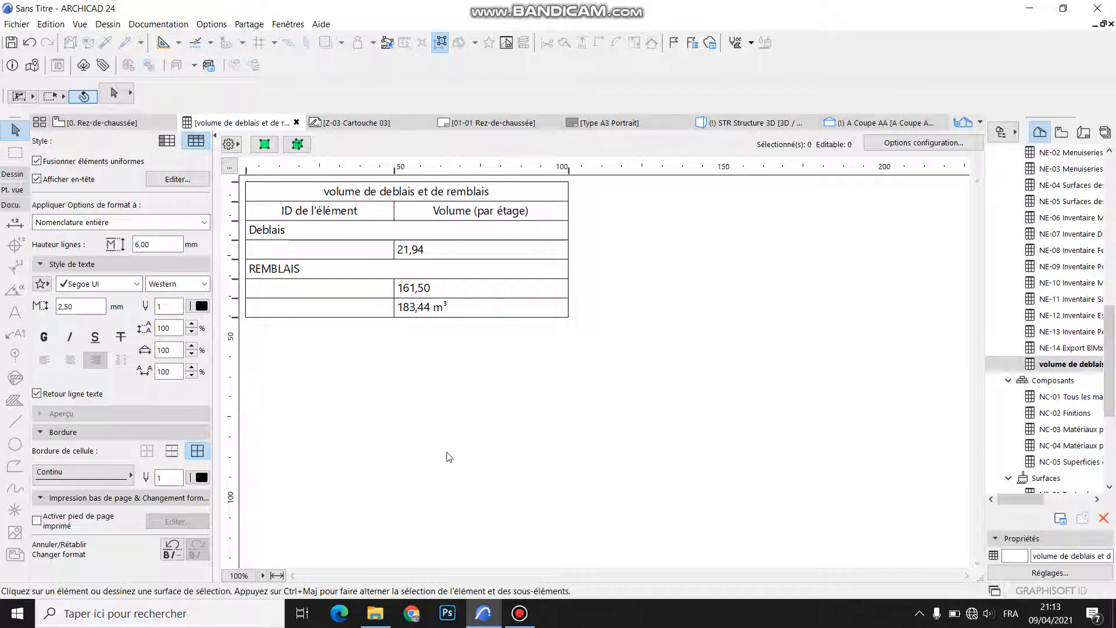
left_click(314, 230)
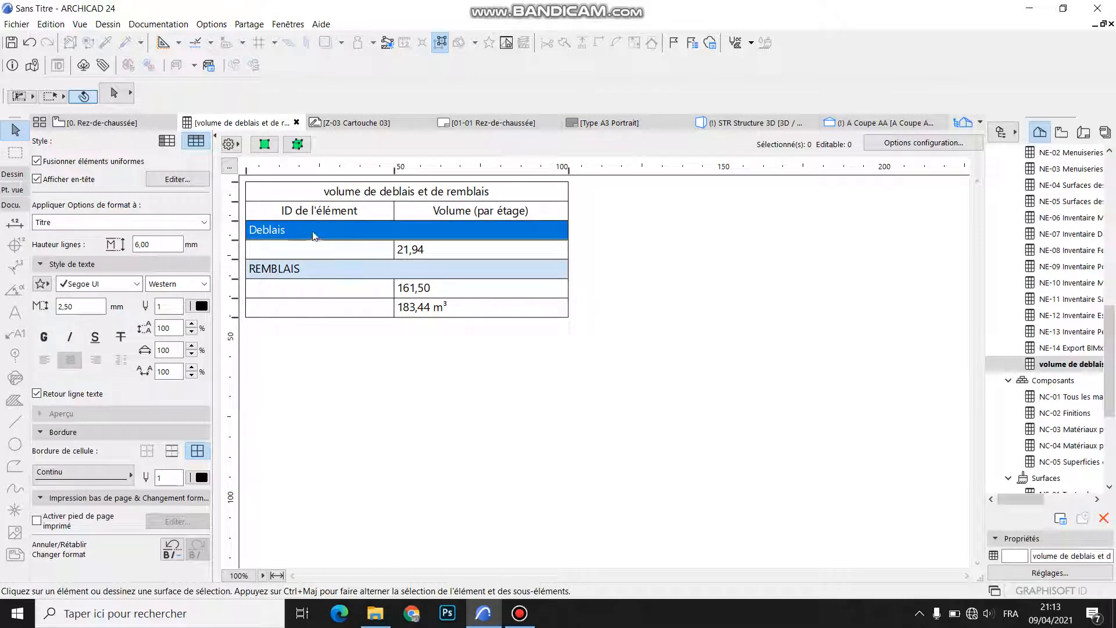
left_click(412, 254)
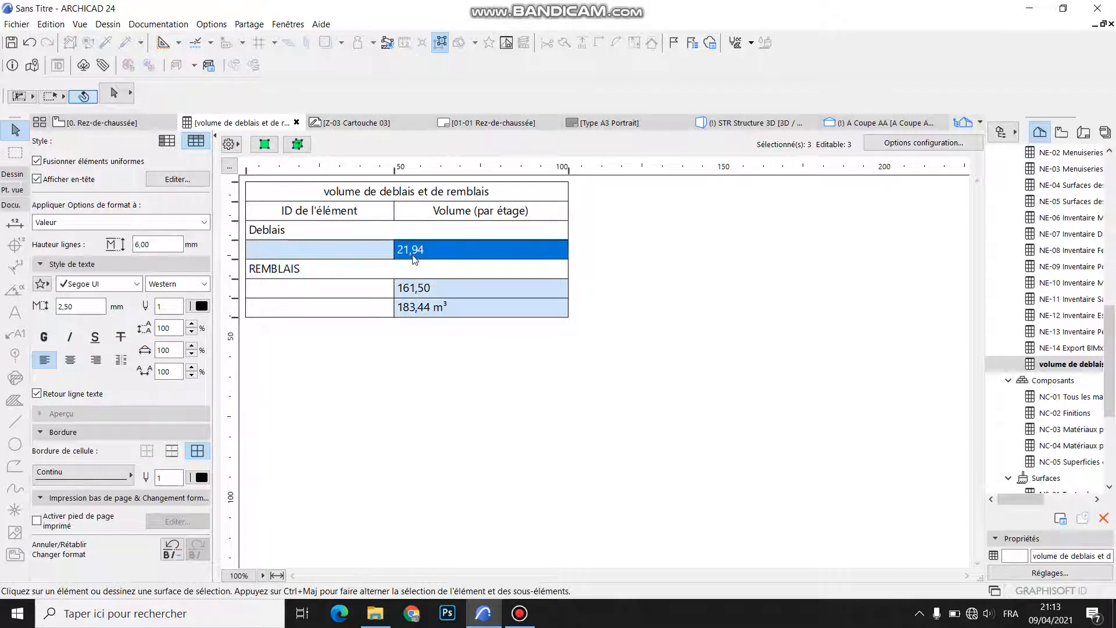